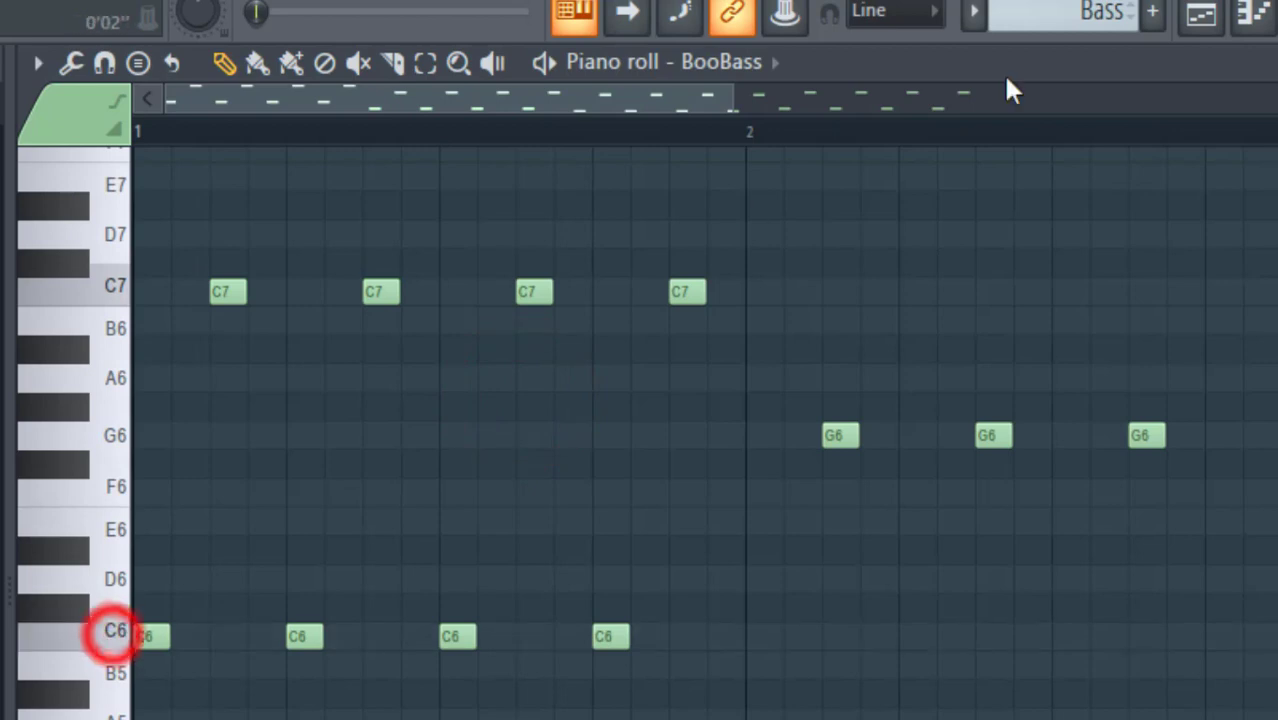
Return to the playlist and view the Ar pattern's notes in the piano roll.
click(1262, 16)
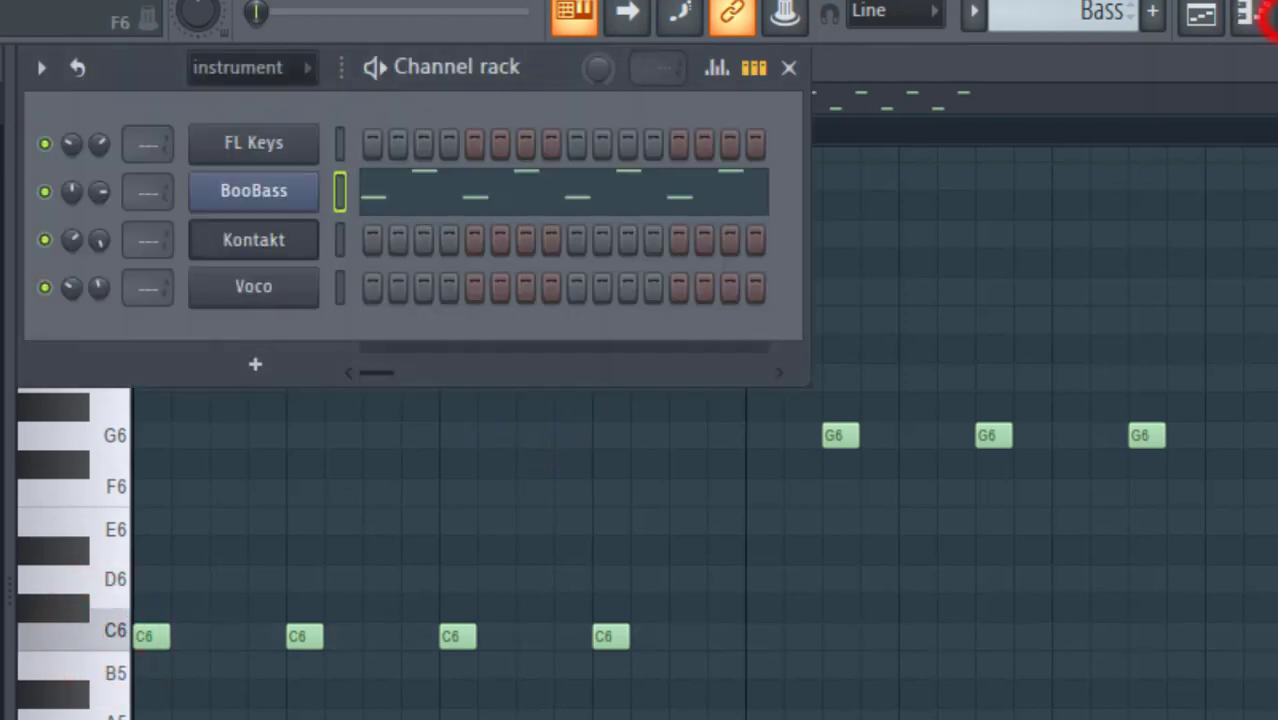
click(1255, 16)
click(1200, 14)
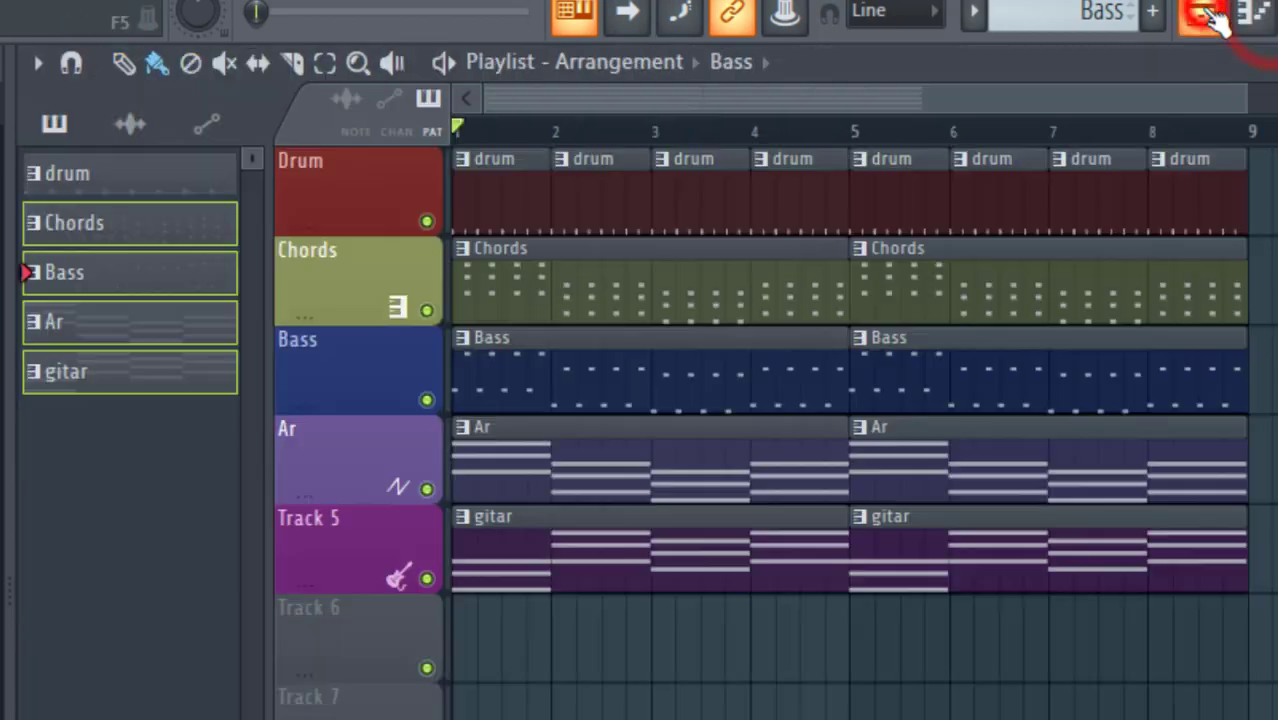
double_click(481, 459)
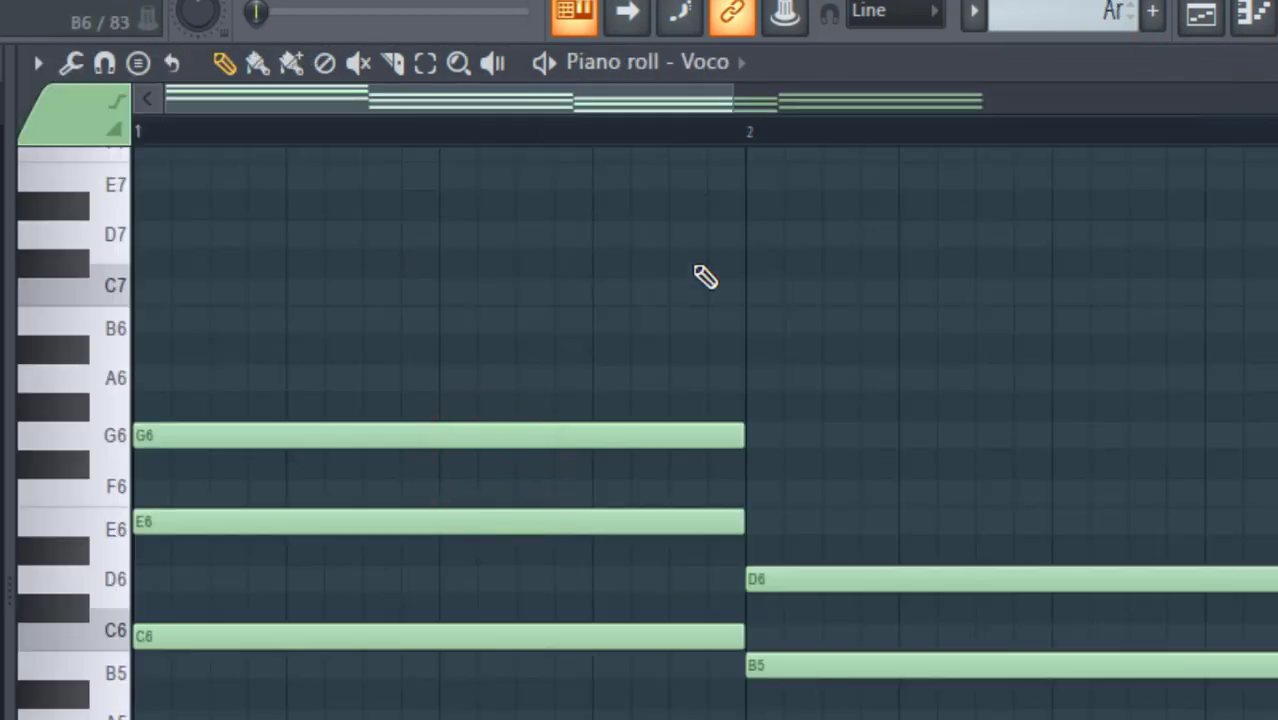
click(1256, 14)
click(1201, 14)
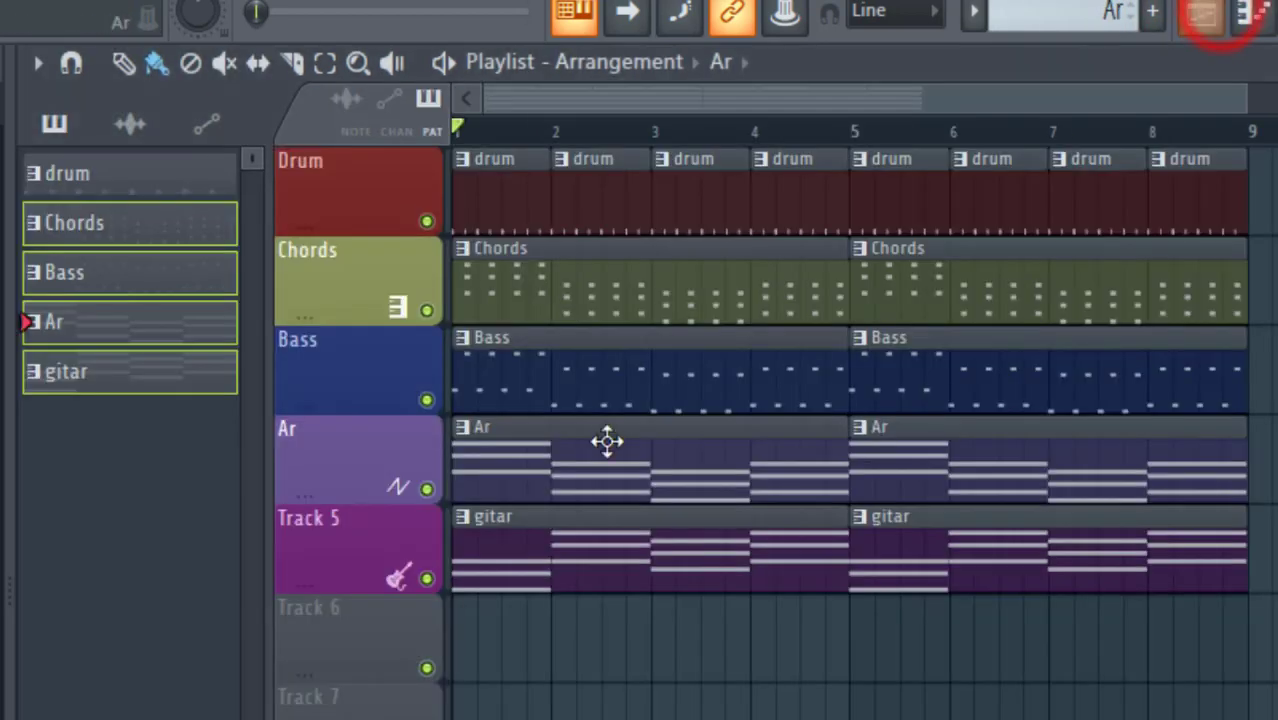
View the gitar pattern's notes in the piano roll, including the lower ones, and return to the playlist.
double_click(490, 537)
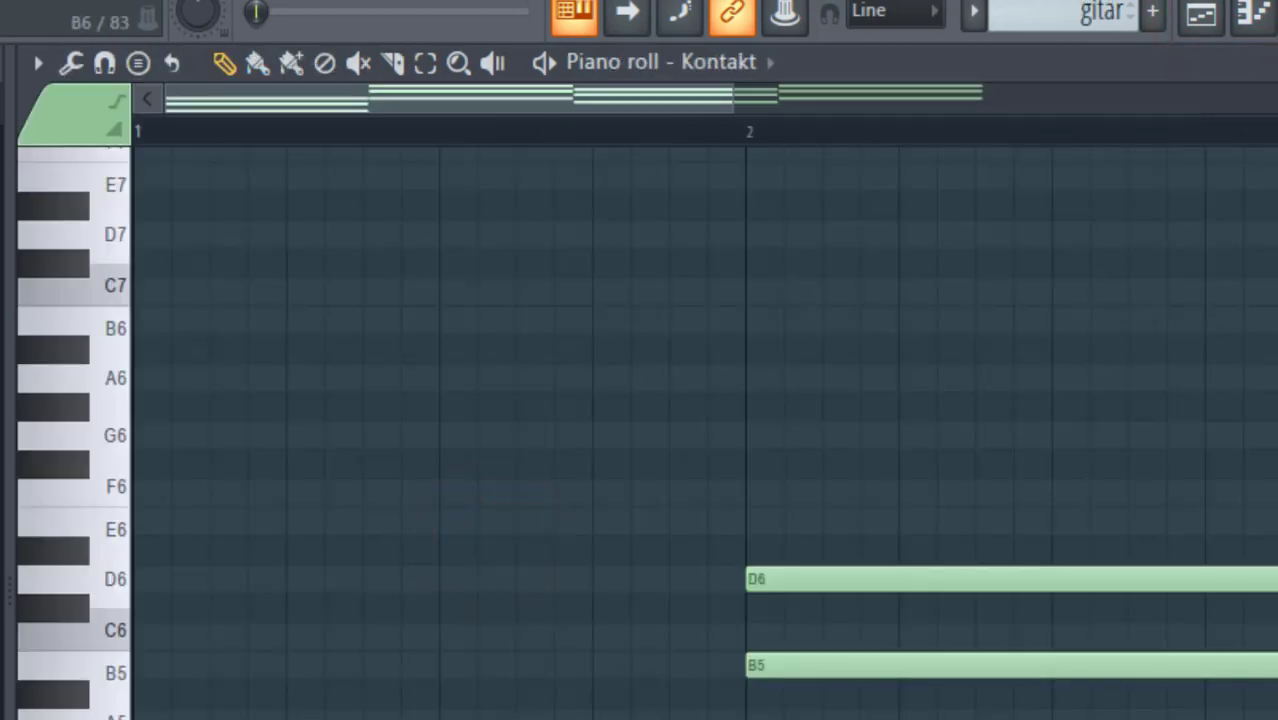
scroll(1096, 499, down, 4)
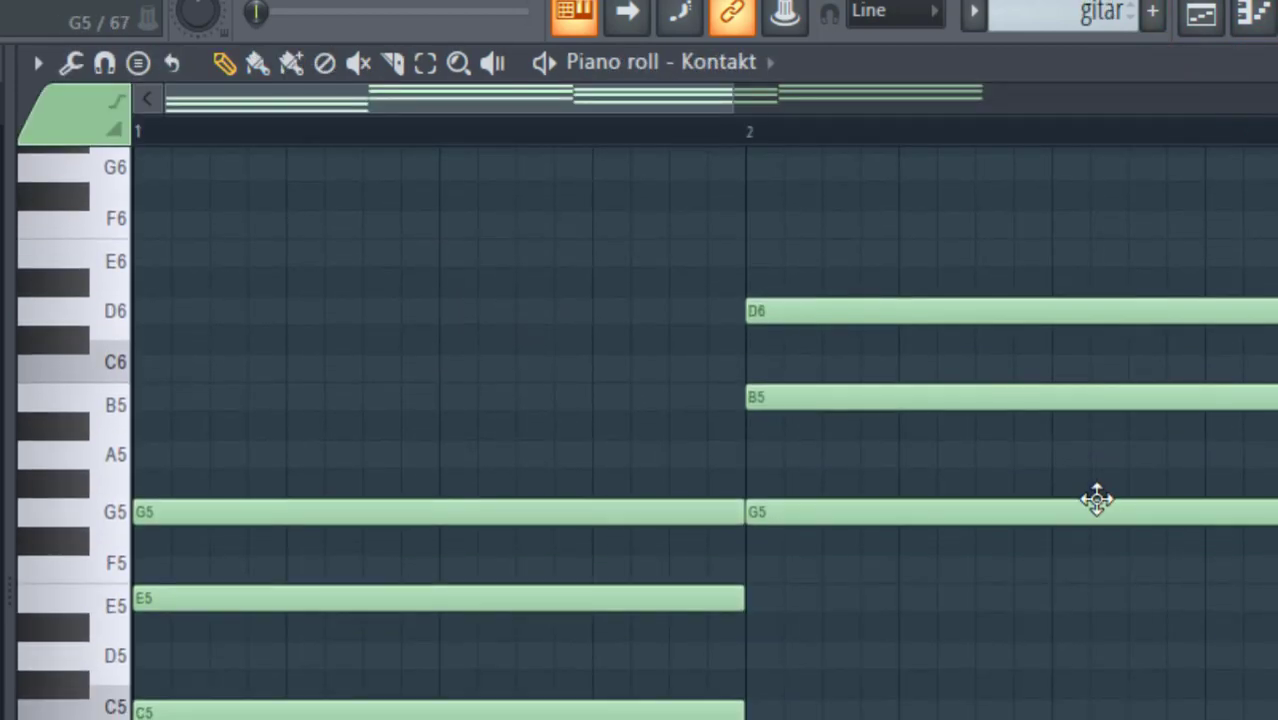
click(1201, 14)
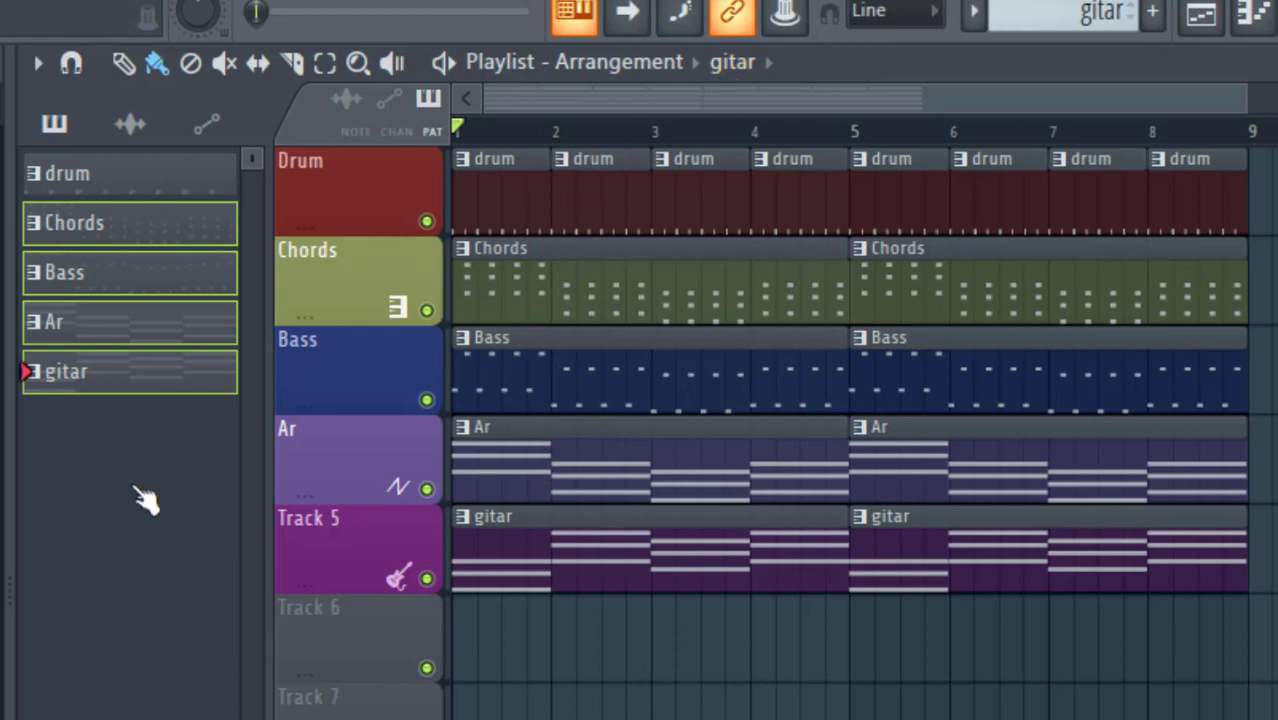
Play back the arrangement to hear it in its original key, and stop playback.
click(161, 522)
key(space)
key(space)
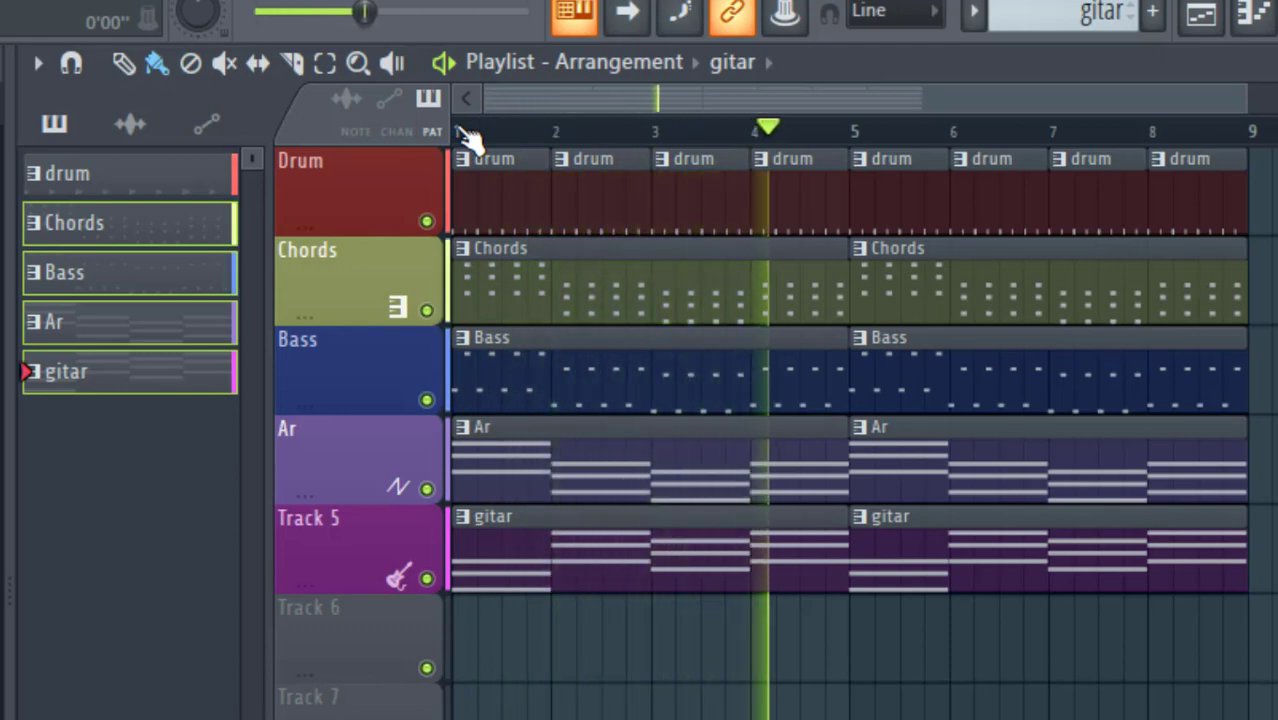
key(space)
key(space)
key(space)
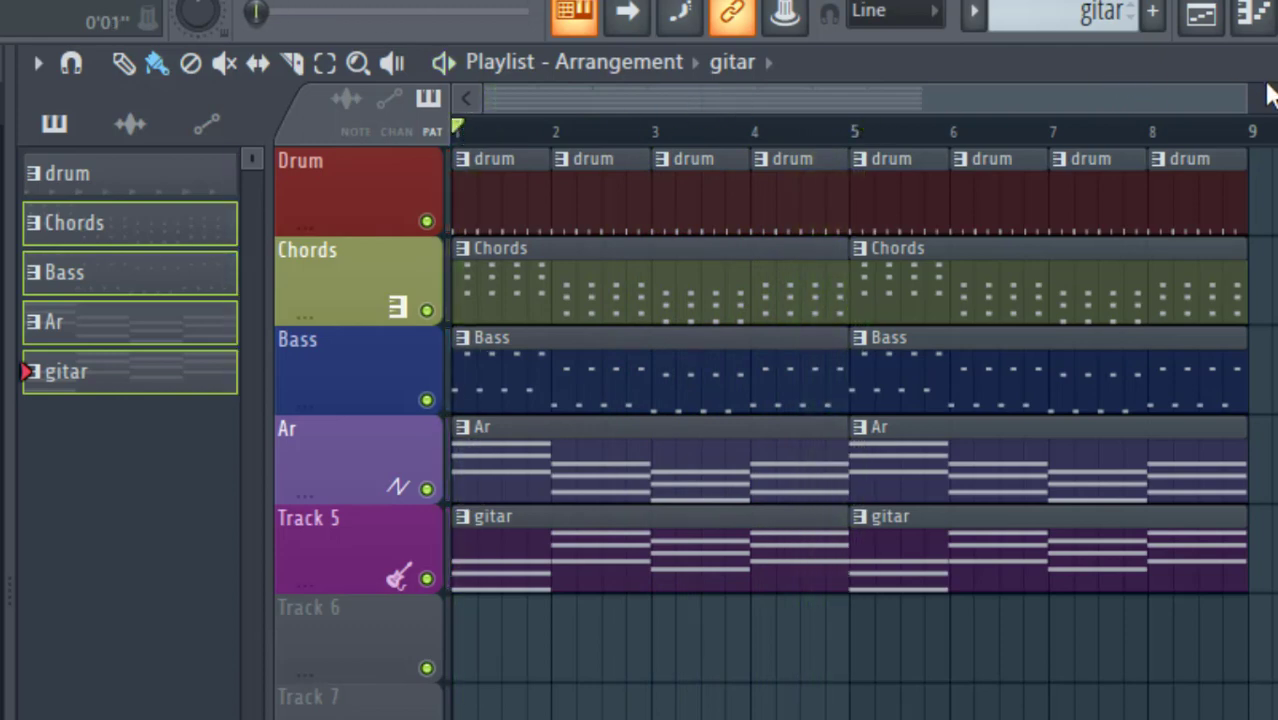
Select the gitar, Ar, Bass and Chords patterns one at a time in the pattern list.
click(115, 380)
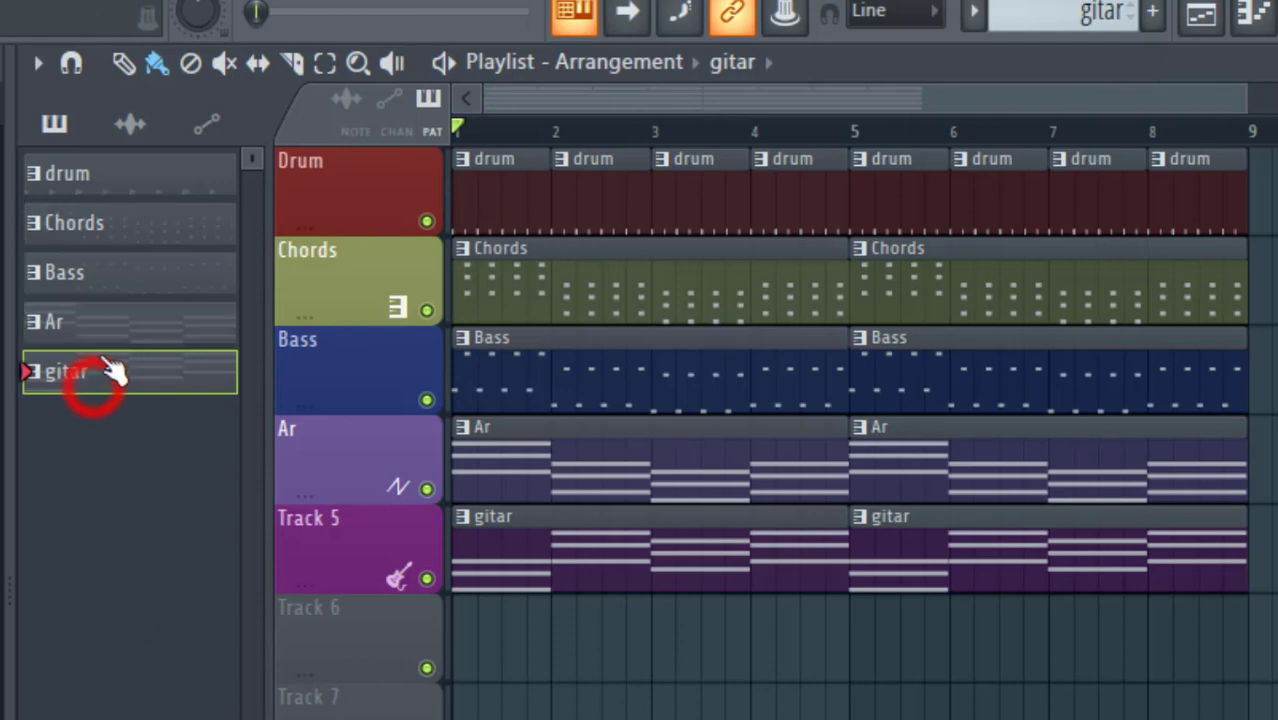
click(105, 325)
click(128, 226)
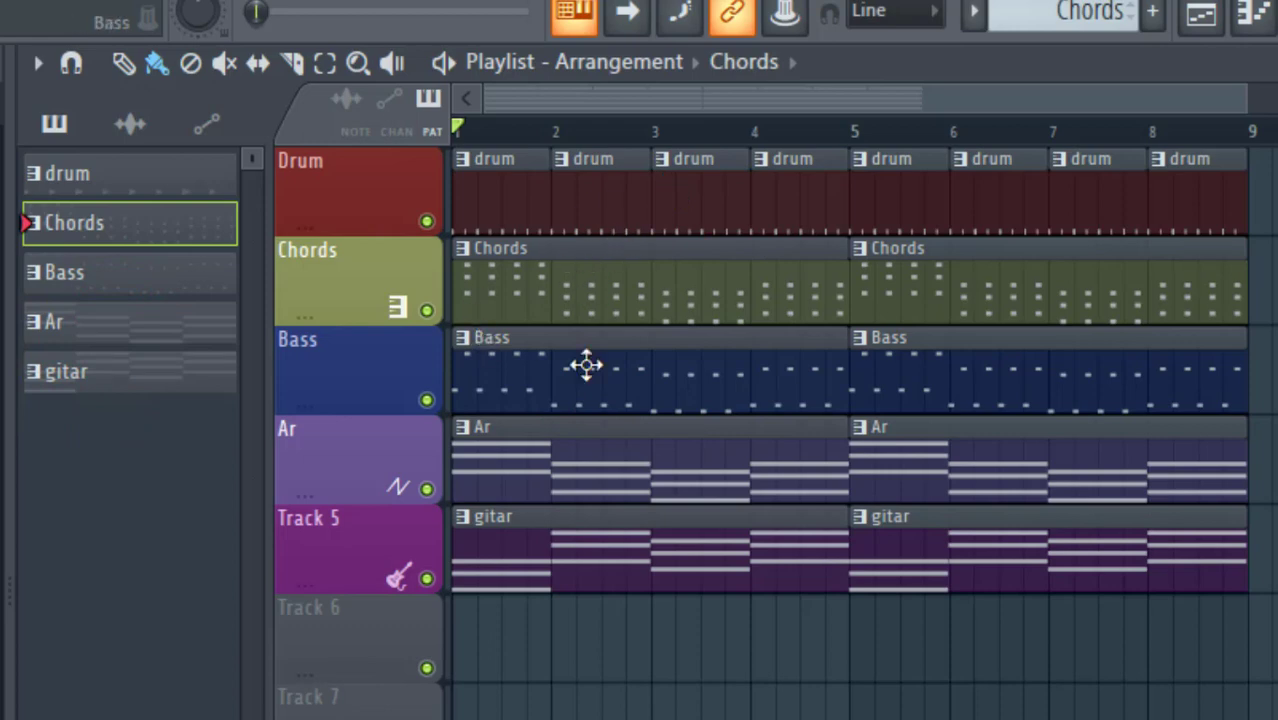
click(90, 502)
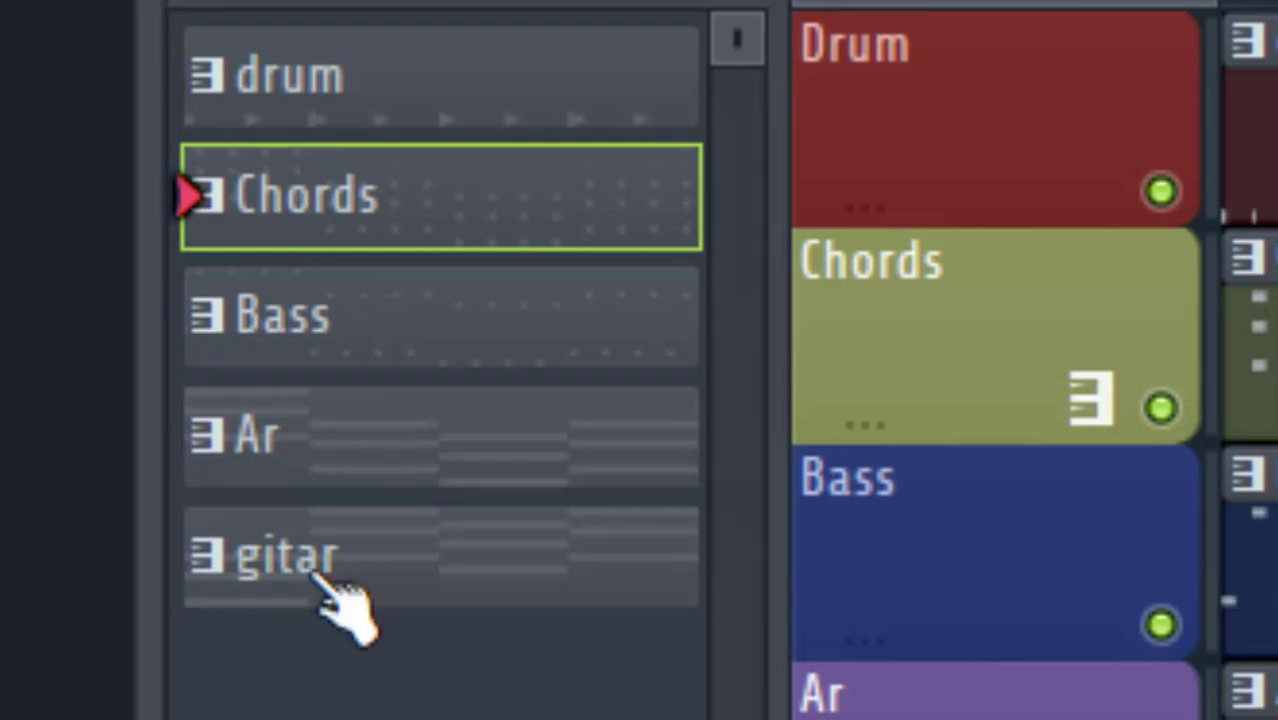
click(72, 372)
click(325, 442)
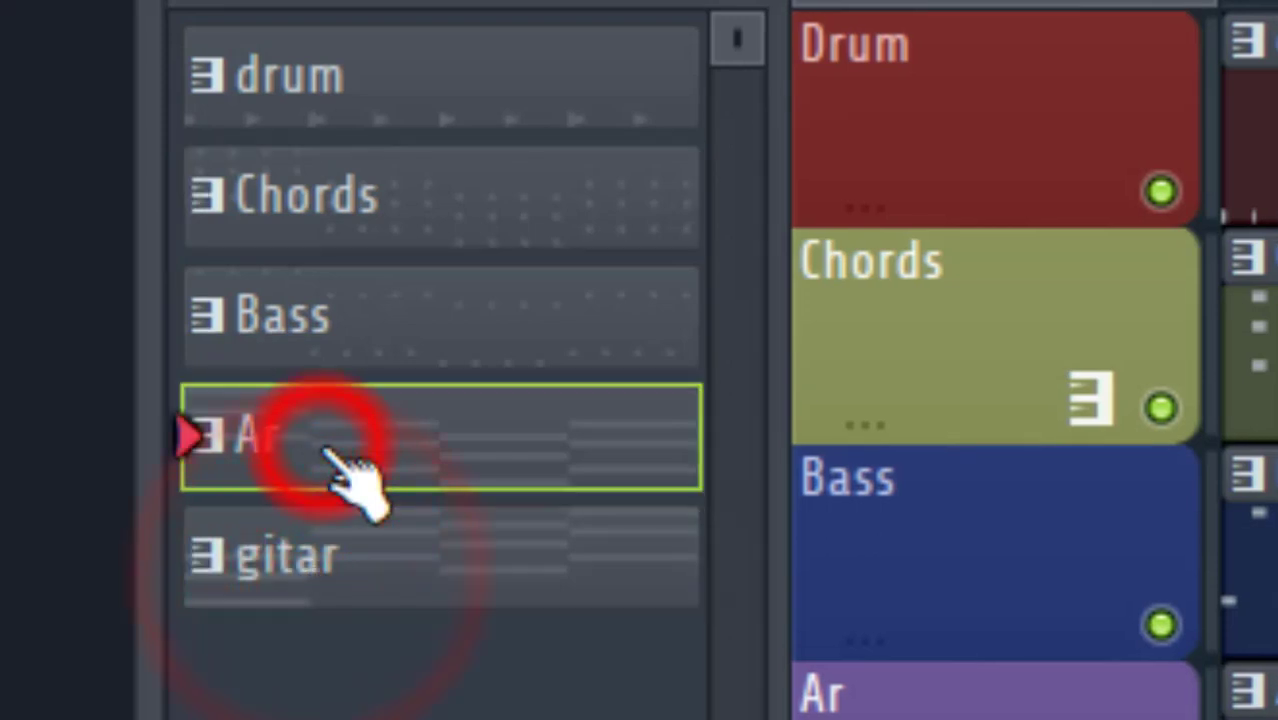
click(325, 325)
Select the Chords, gitar, Ar and Bass patterns together in the pattern list, leaving out drum.
click(338, 185)
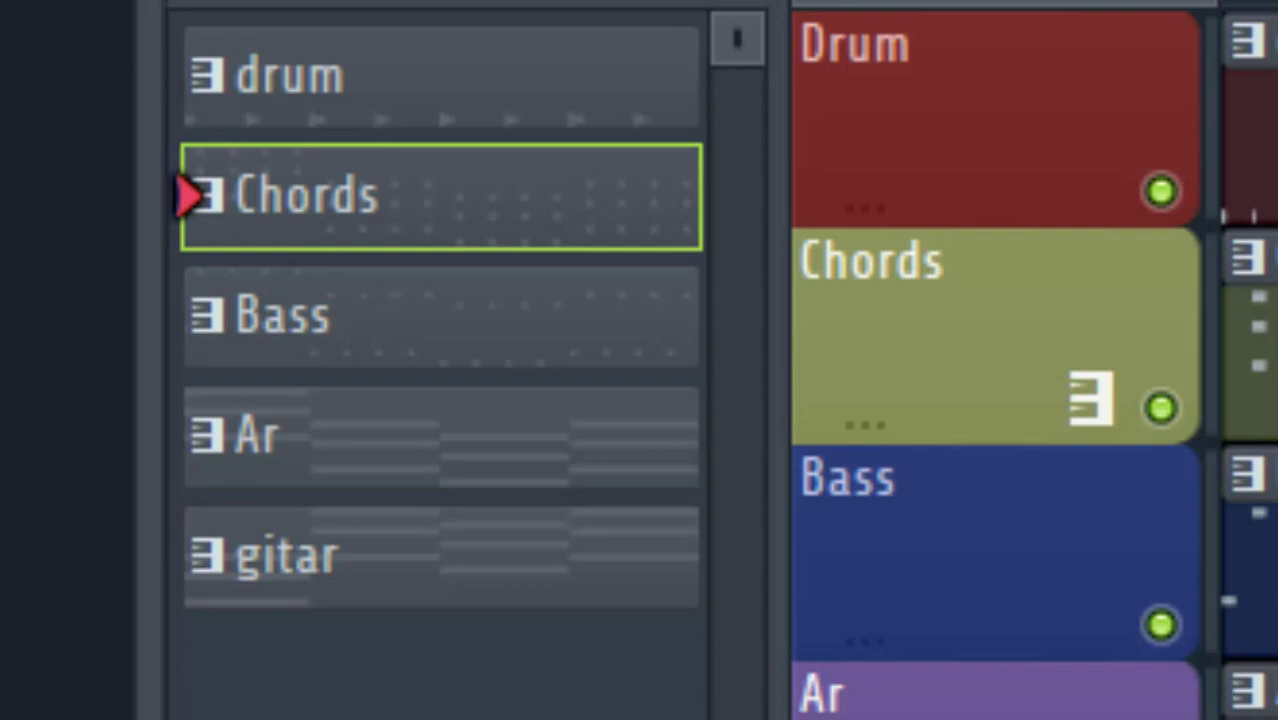
click(360, 568)
click(343, 455)
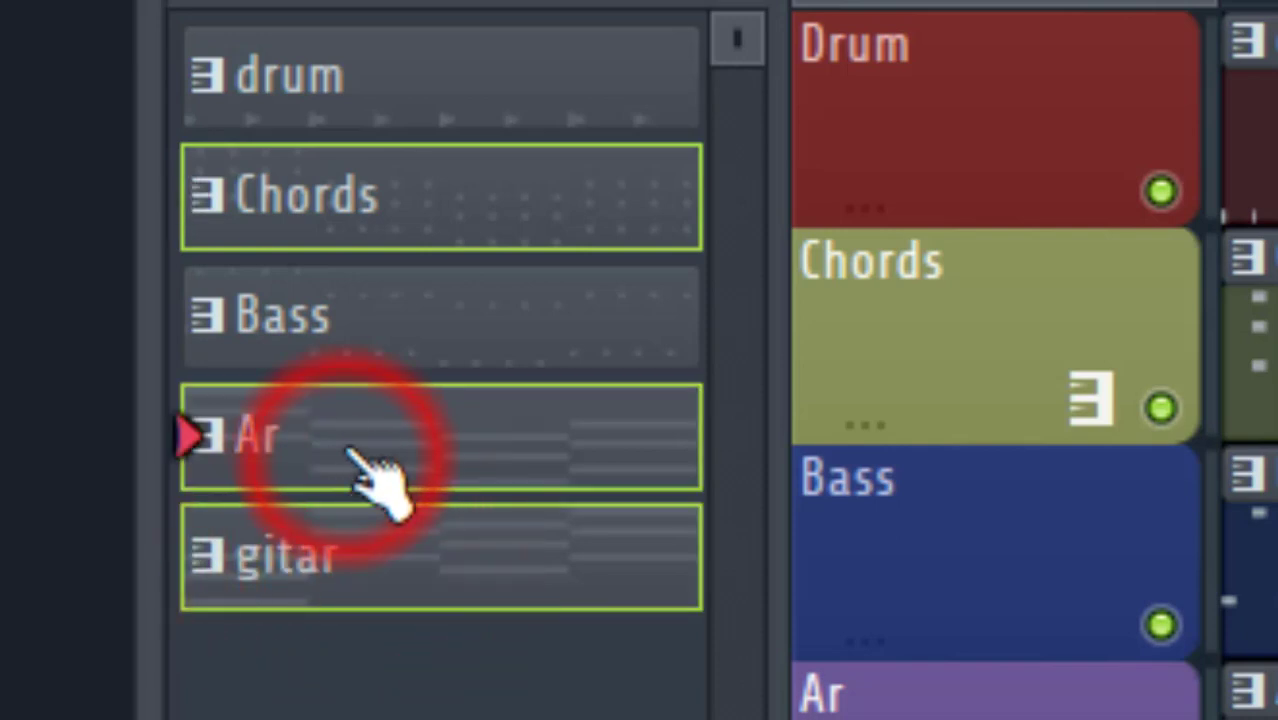
click(330, 350)
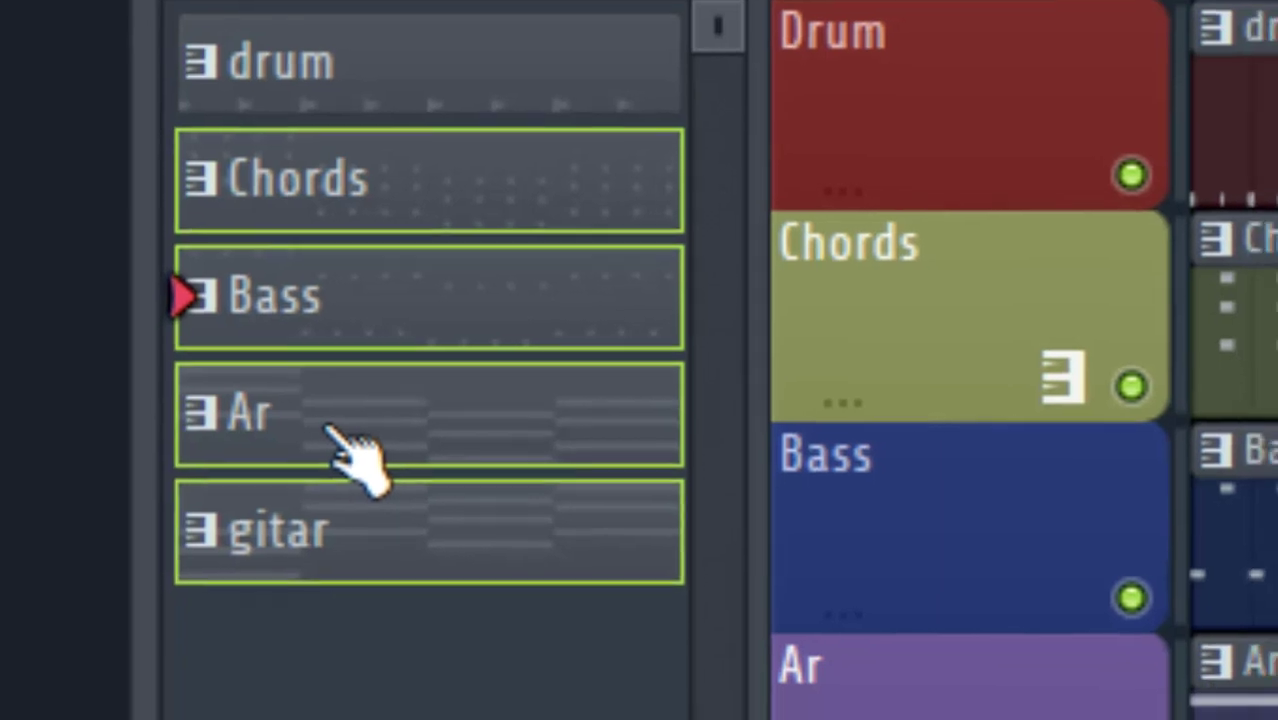
Transpose the selected Chords, Bass, Ar and gitar patterns up by 7 semitones.
right_click(340, 455)
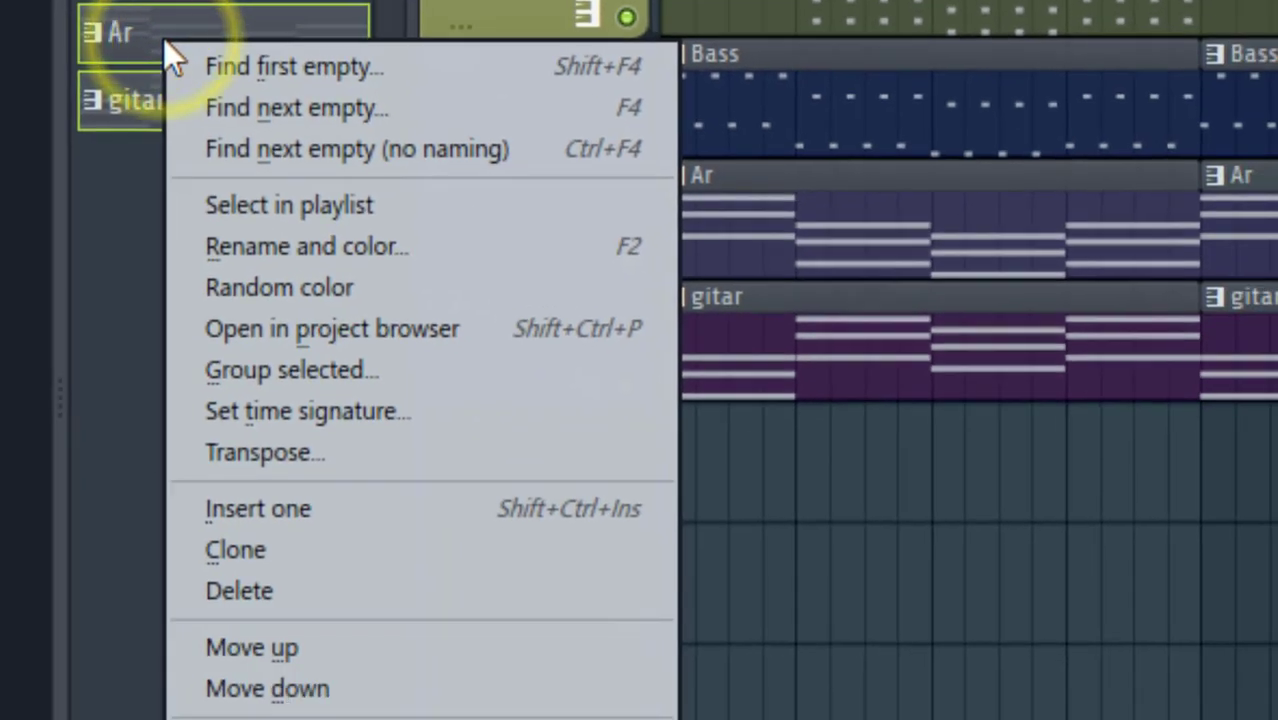
click(311, 454)
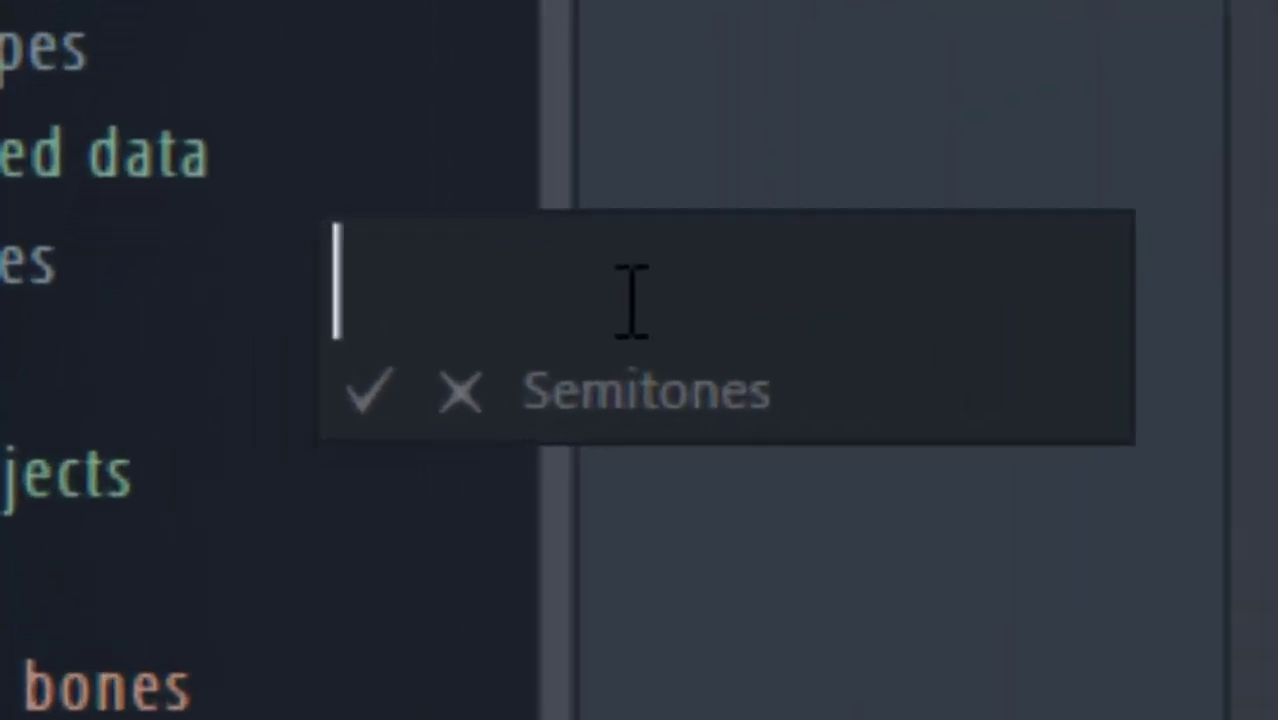
text(7)
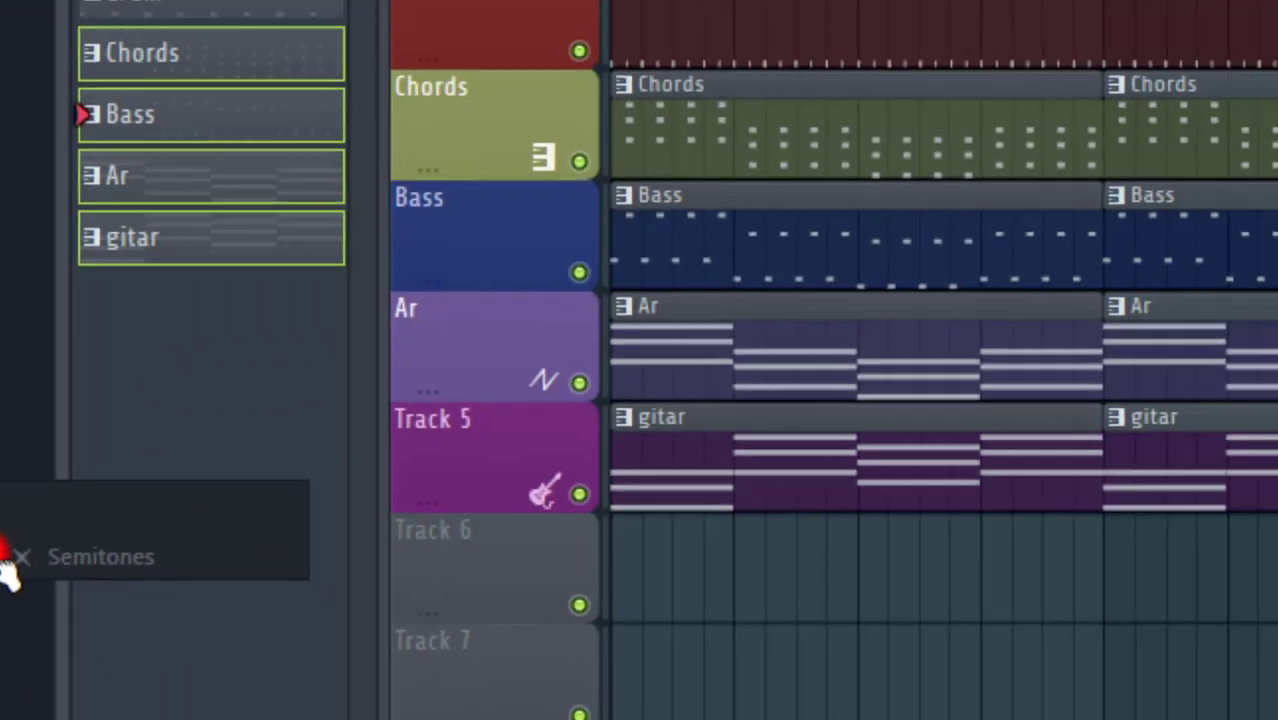
click(310, 420)
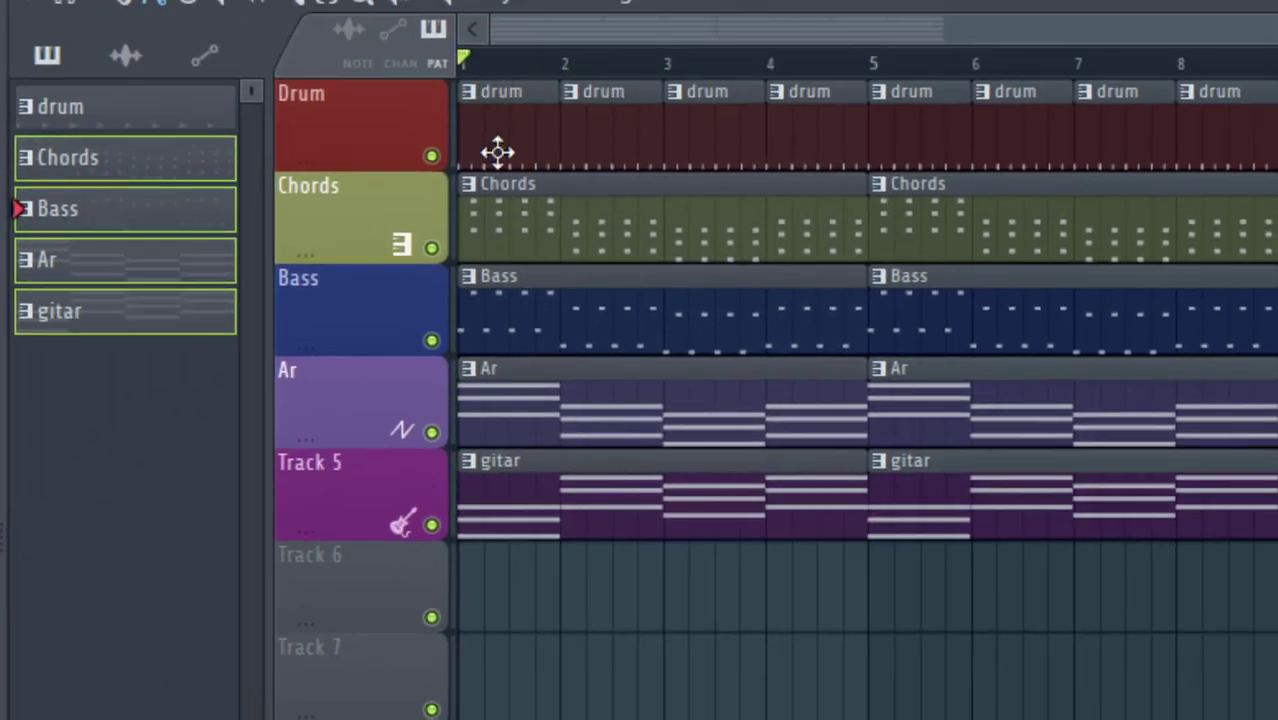
Check the transposed Chords notes against the C6 key in the piano roll and play back the arrangement.
double_click(491, 206)
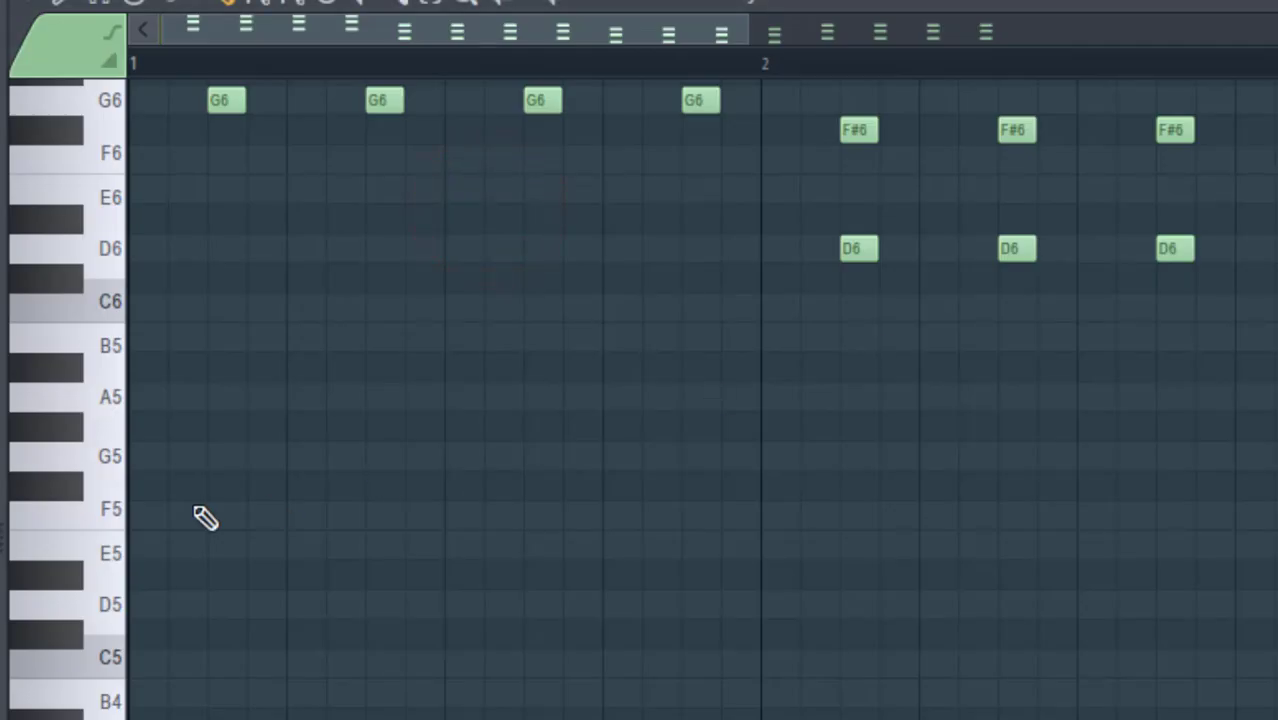
click(122, 660)
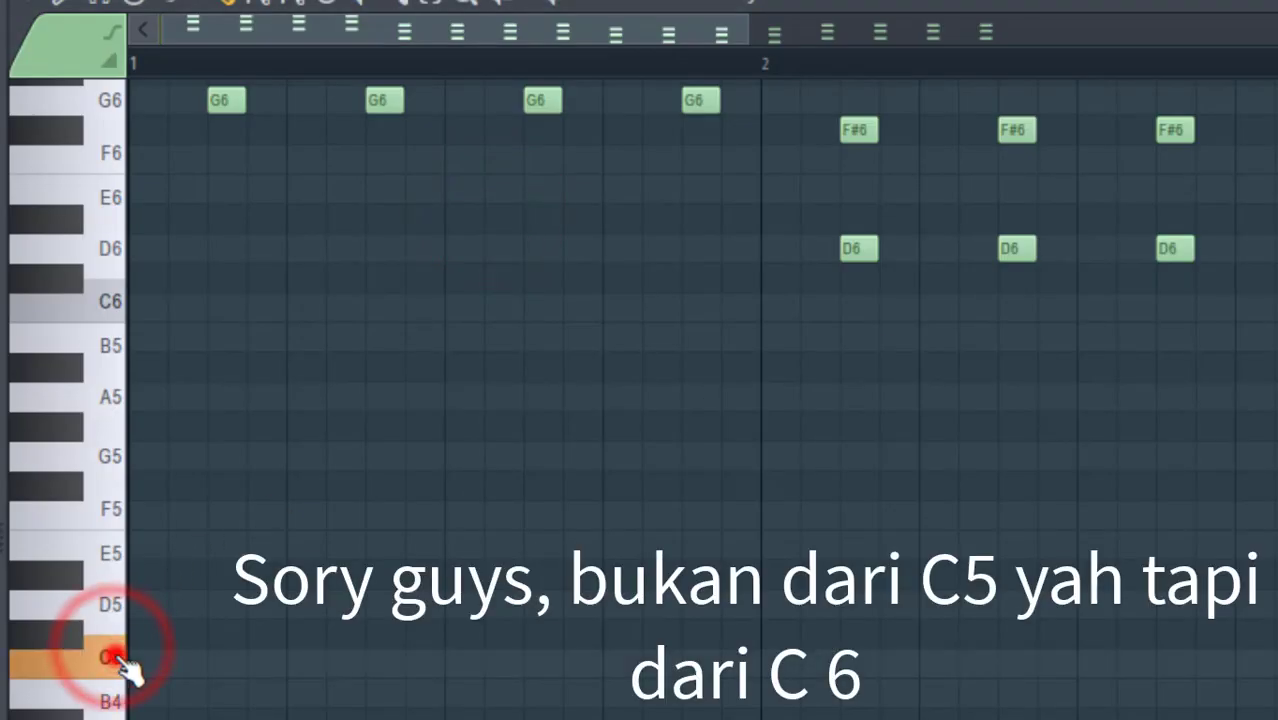
scroll(700, 360, up, 5)
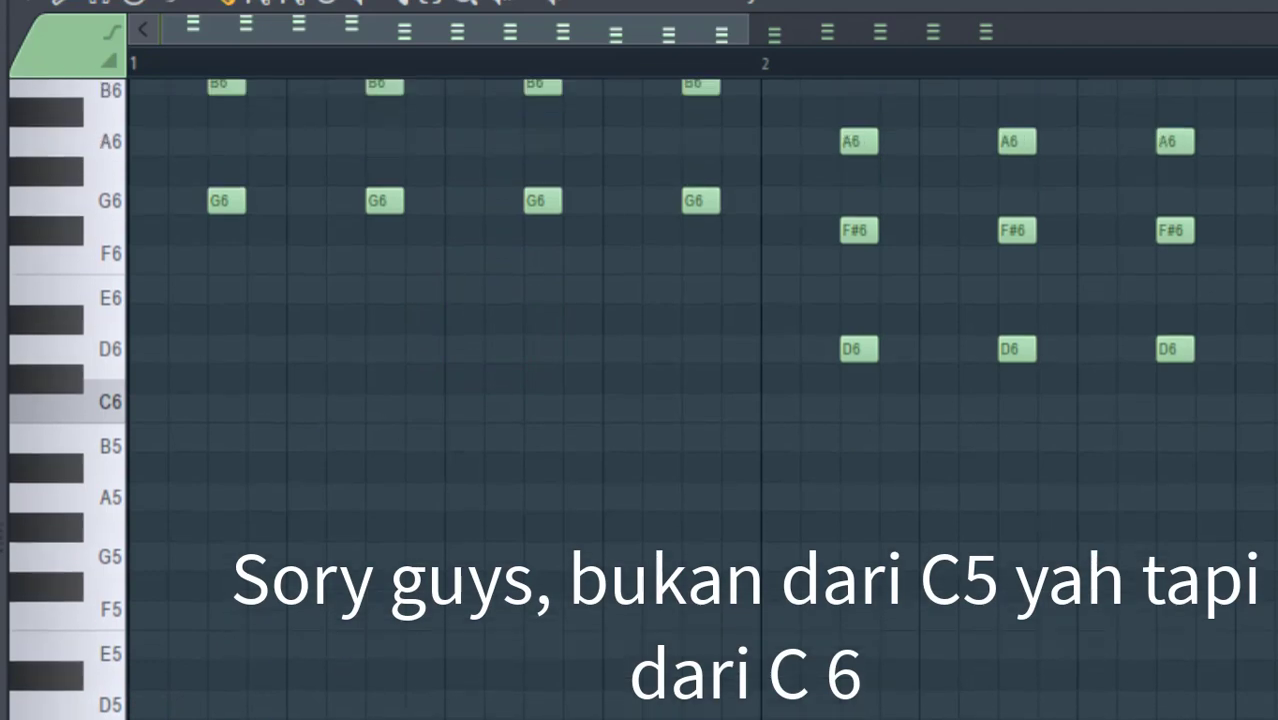
click(108, 400)
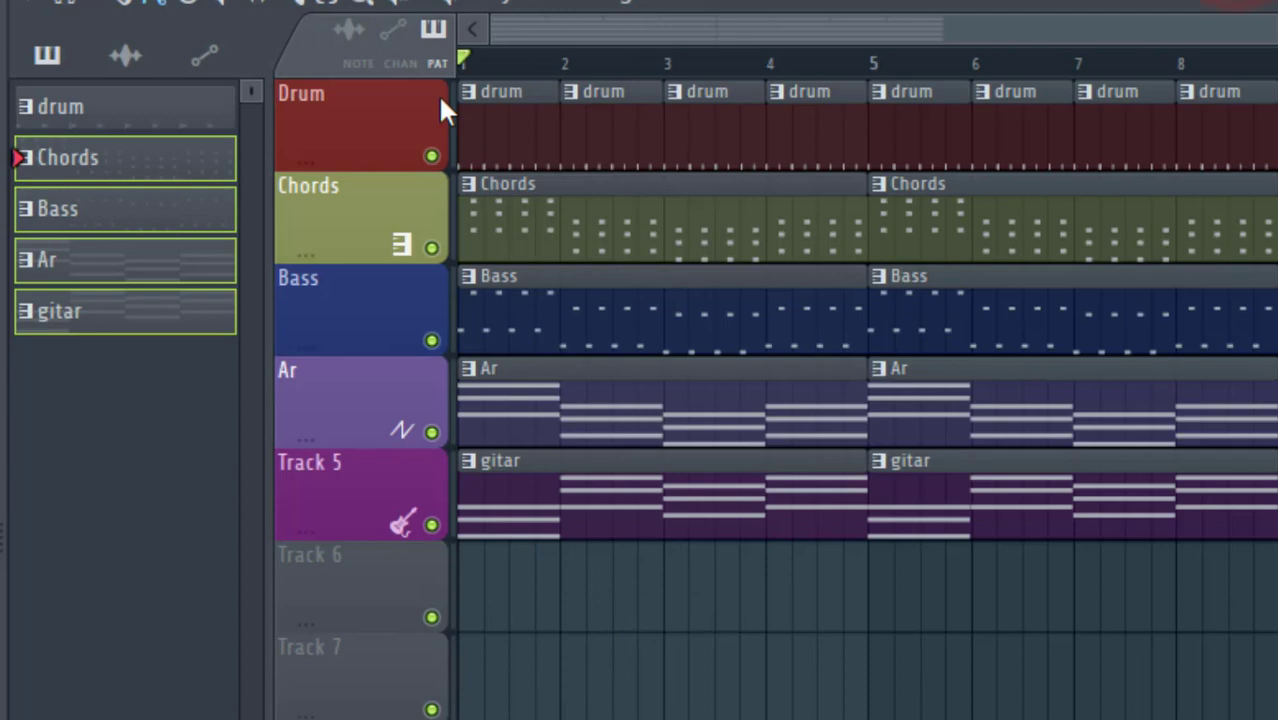
key(space)
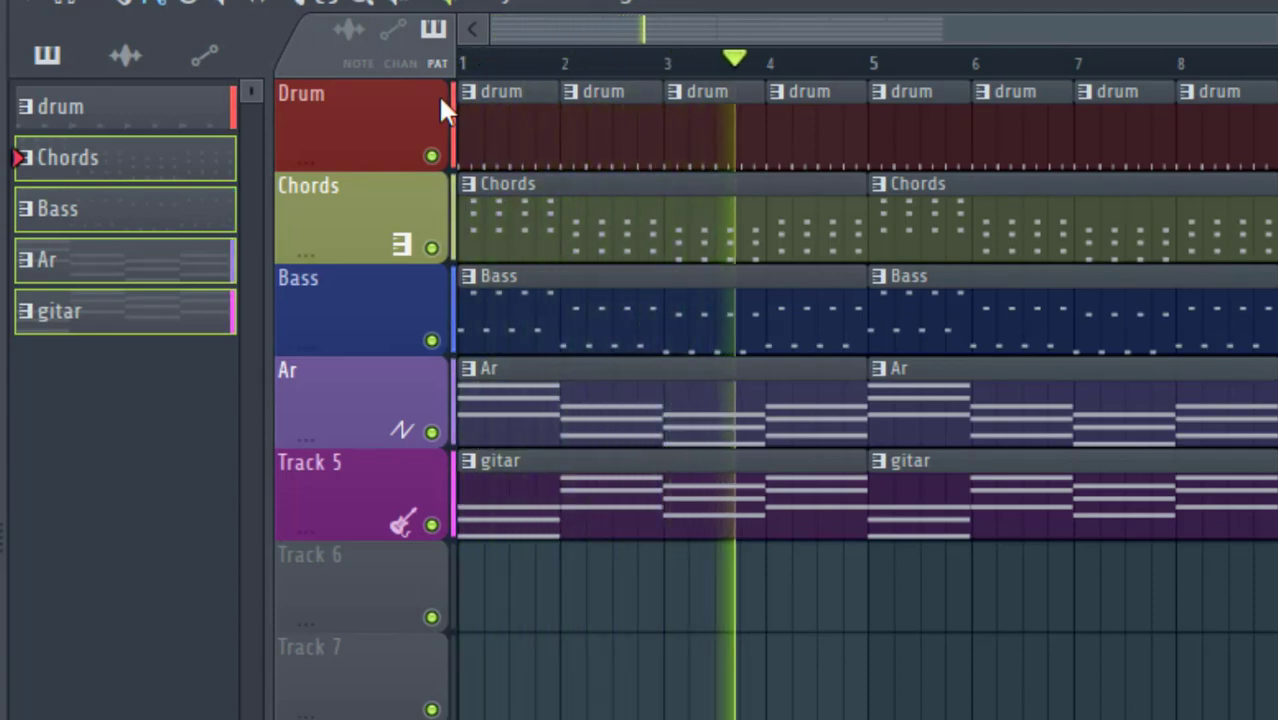
key(space)
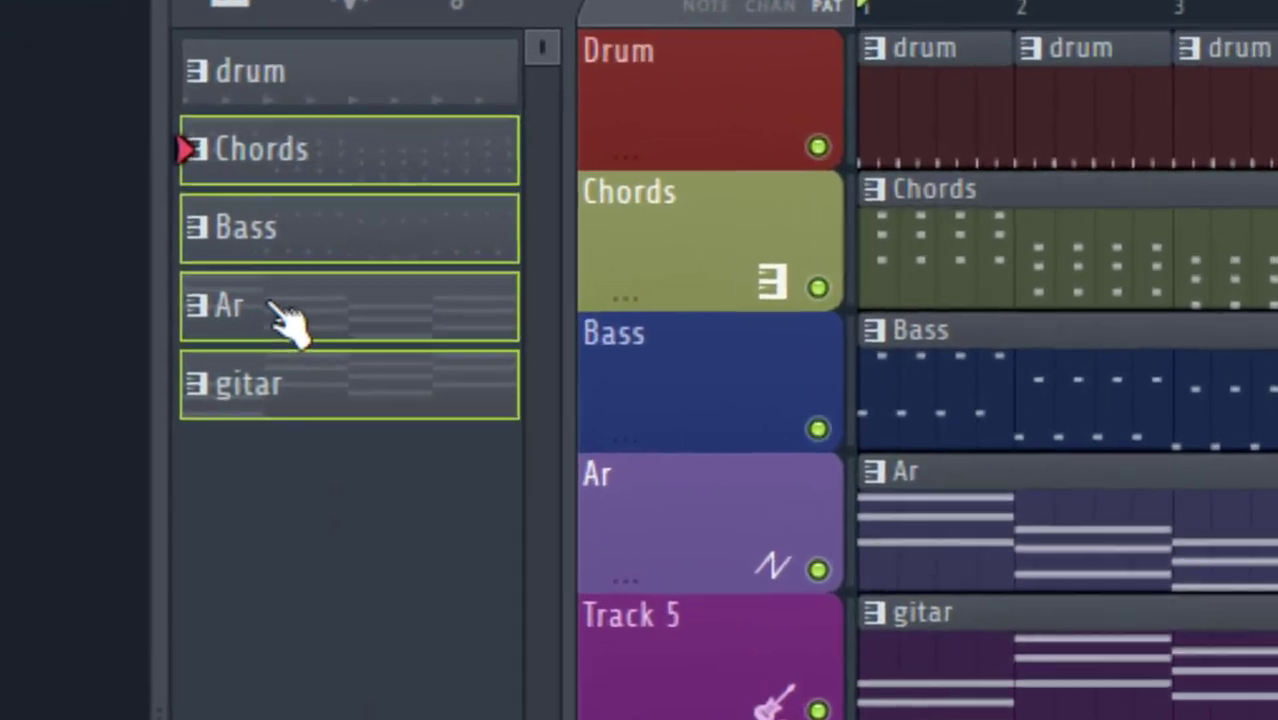
Transpose the selected Chords, Bass, Ar and gitar patterns by -7 semitones.
right_click(290, 315)
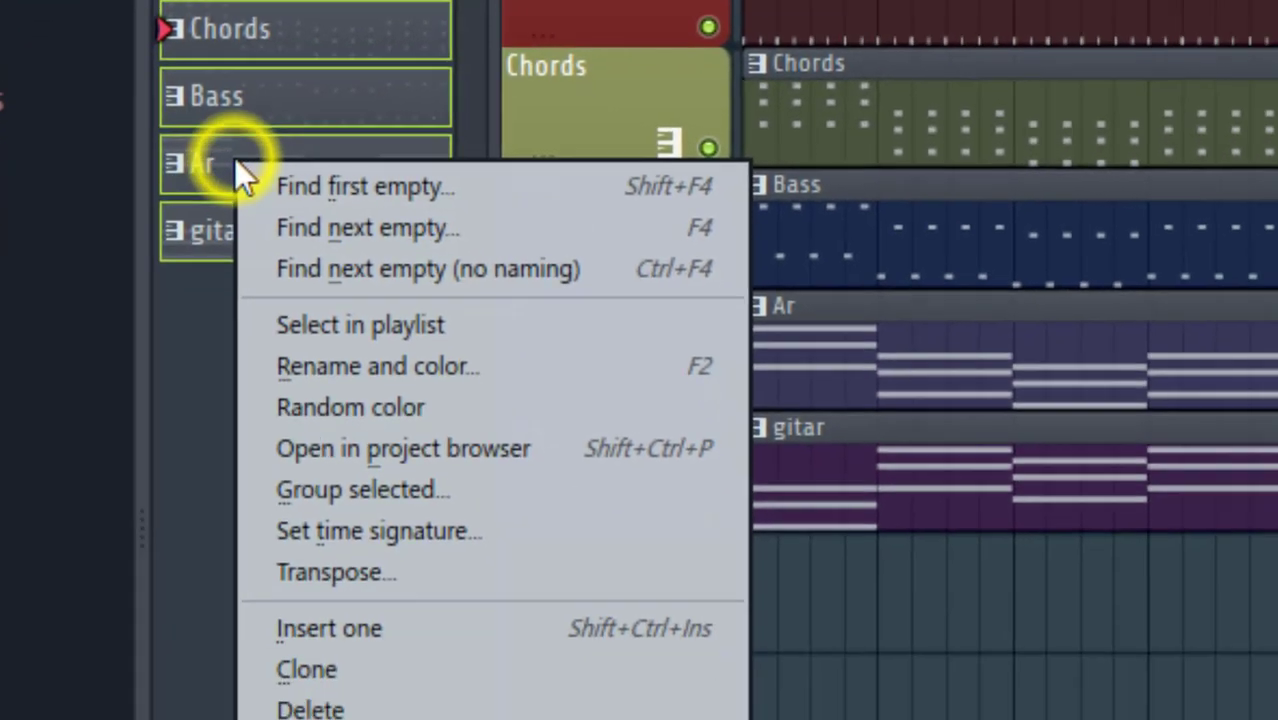
click(343, 399)
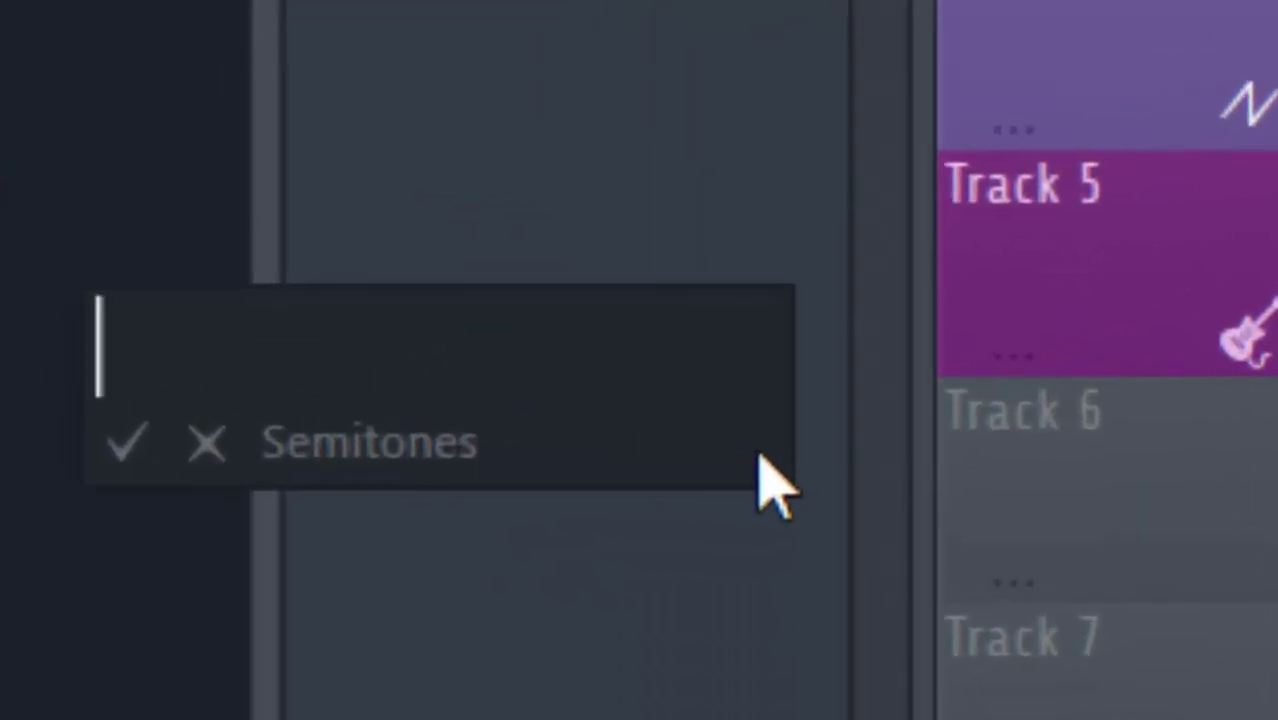
text(-)
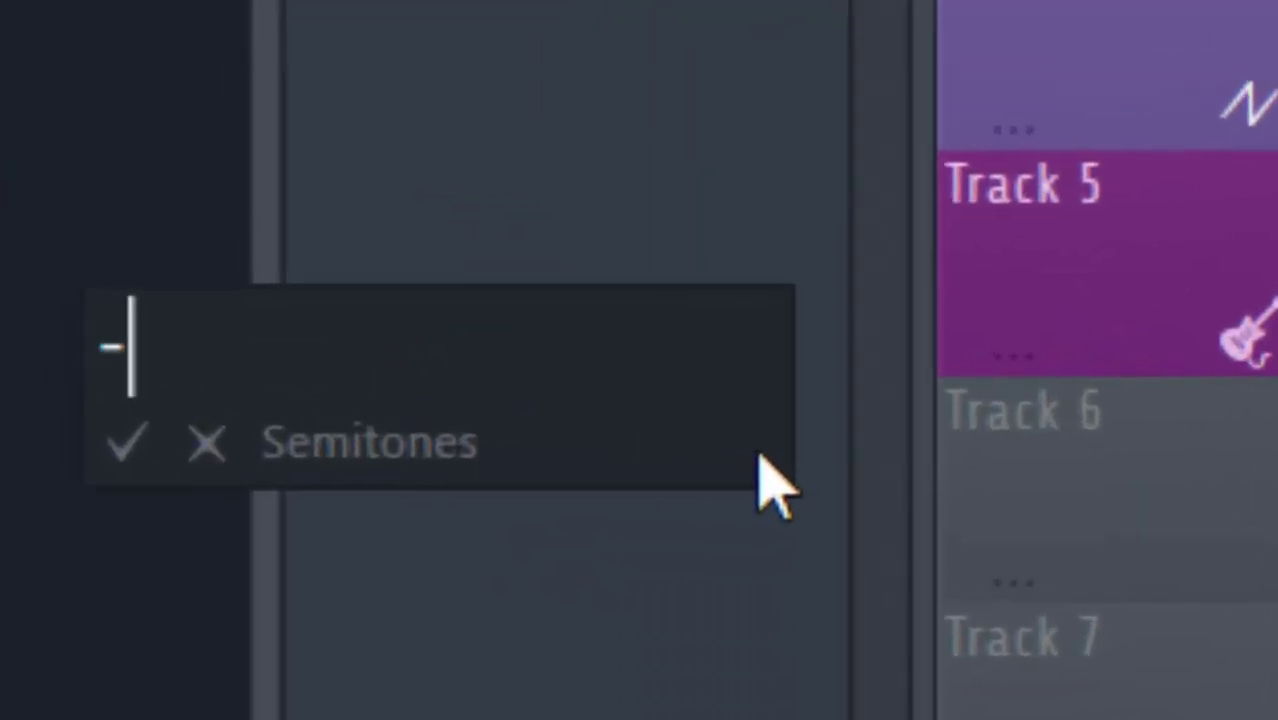
text(7)
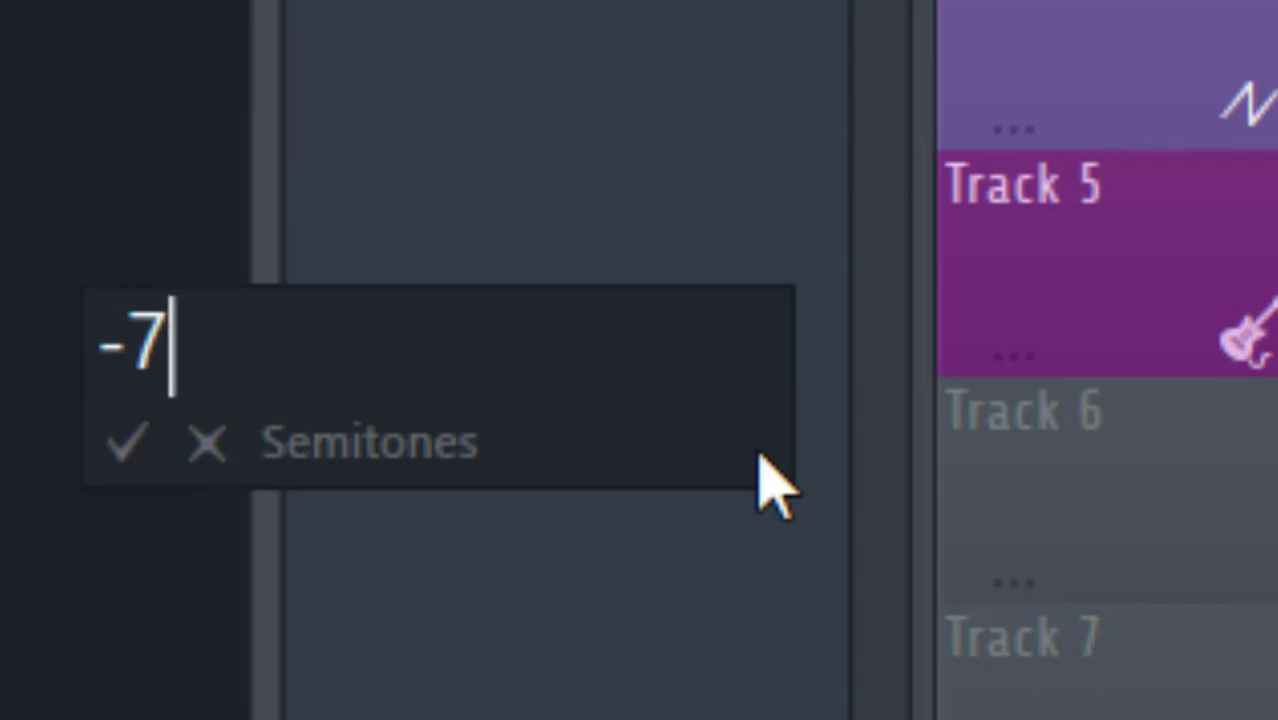
key(Return)
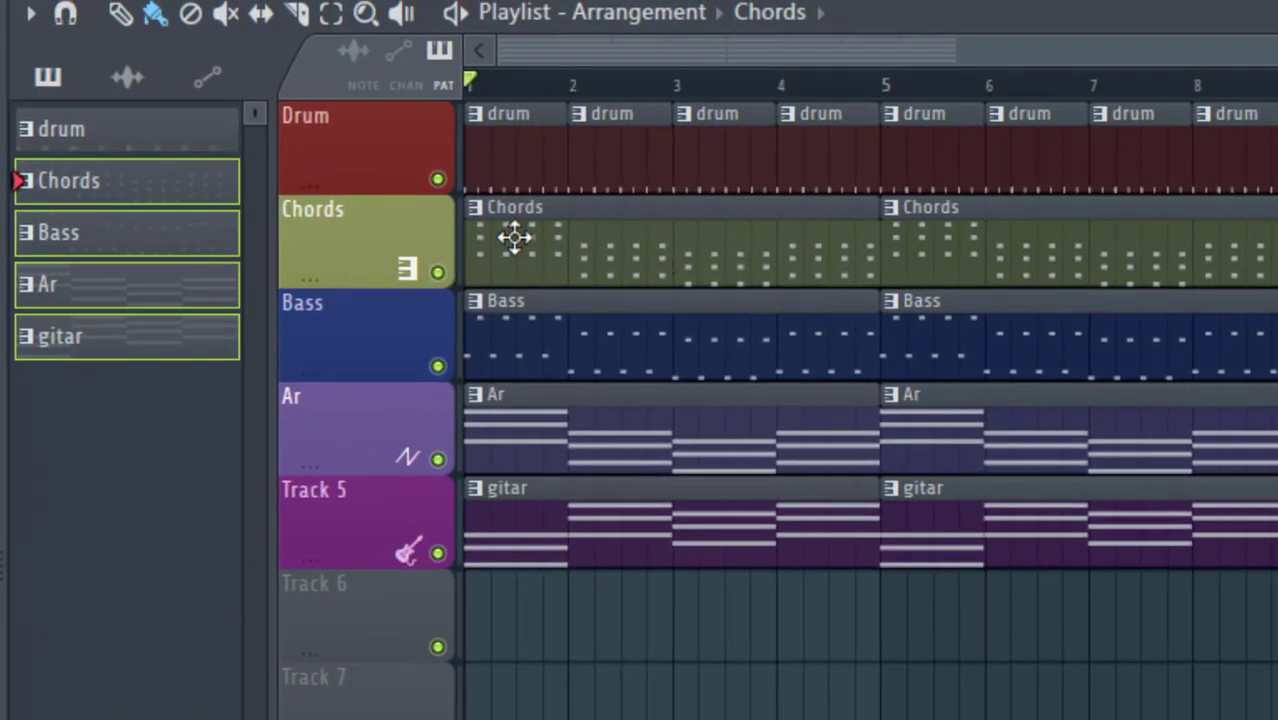
Examine the Chords notes in the piano roll and count the semitones by sounding each key from G6 down to C6.
double_click(522, 237)
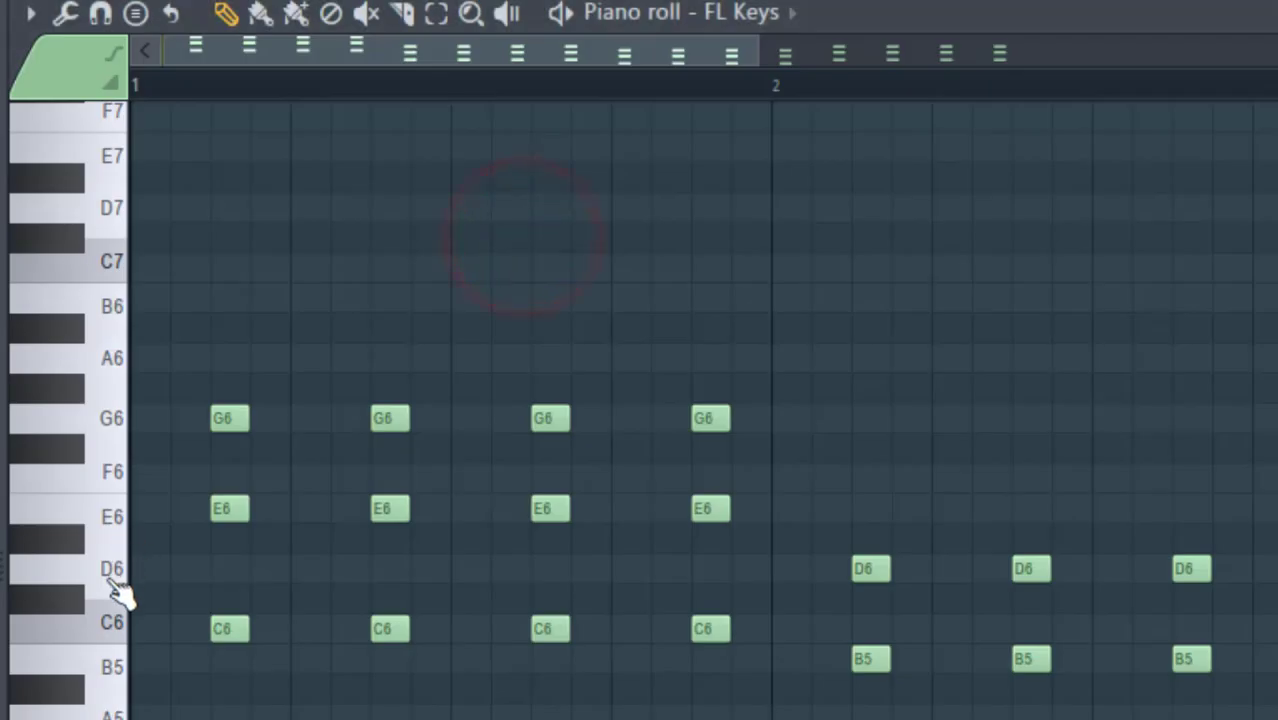
click(116, 630)
click(95, 427)
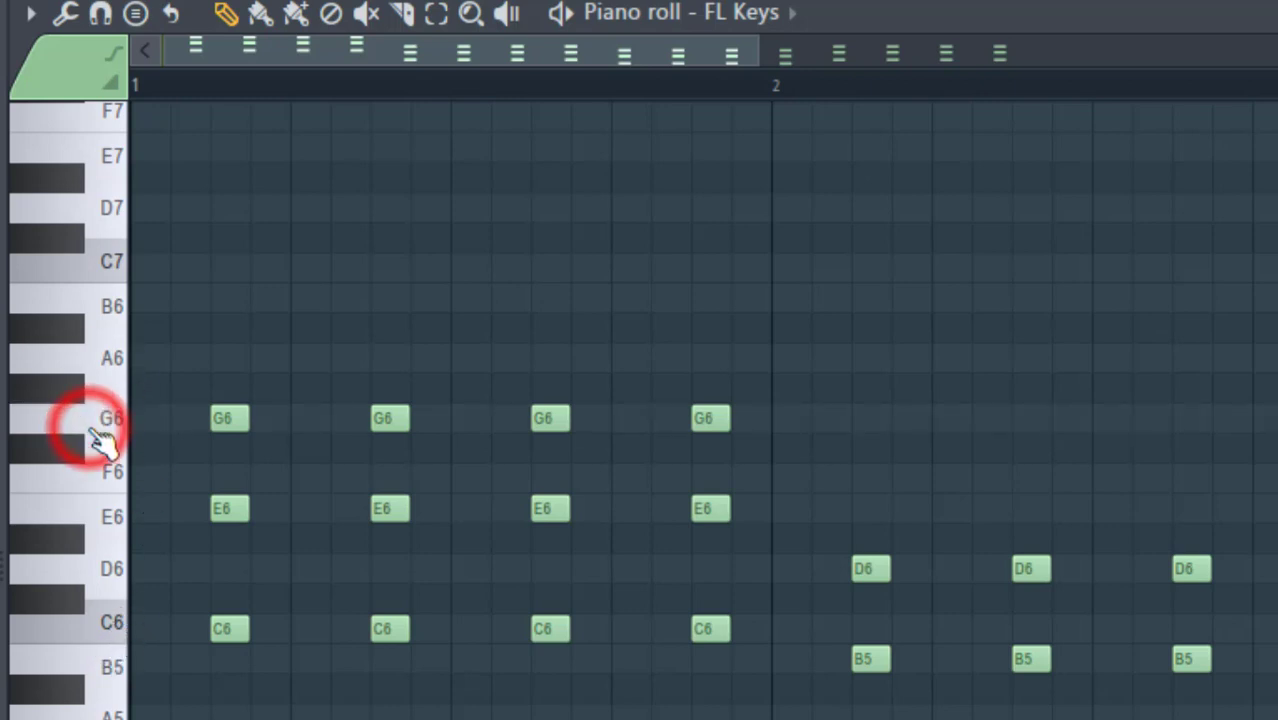
click(71, 456)
click(100, 473)
click(100, 515)
click(55, 543)
click(108, 570)
click(63, 599)
click(110, 620)
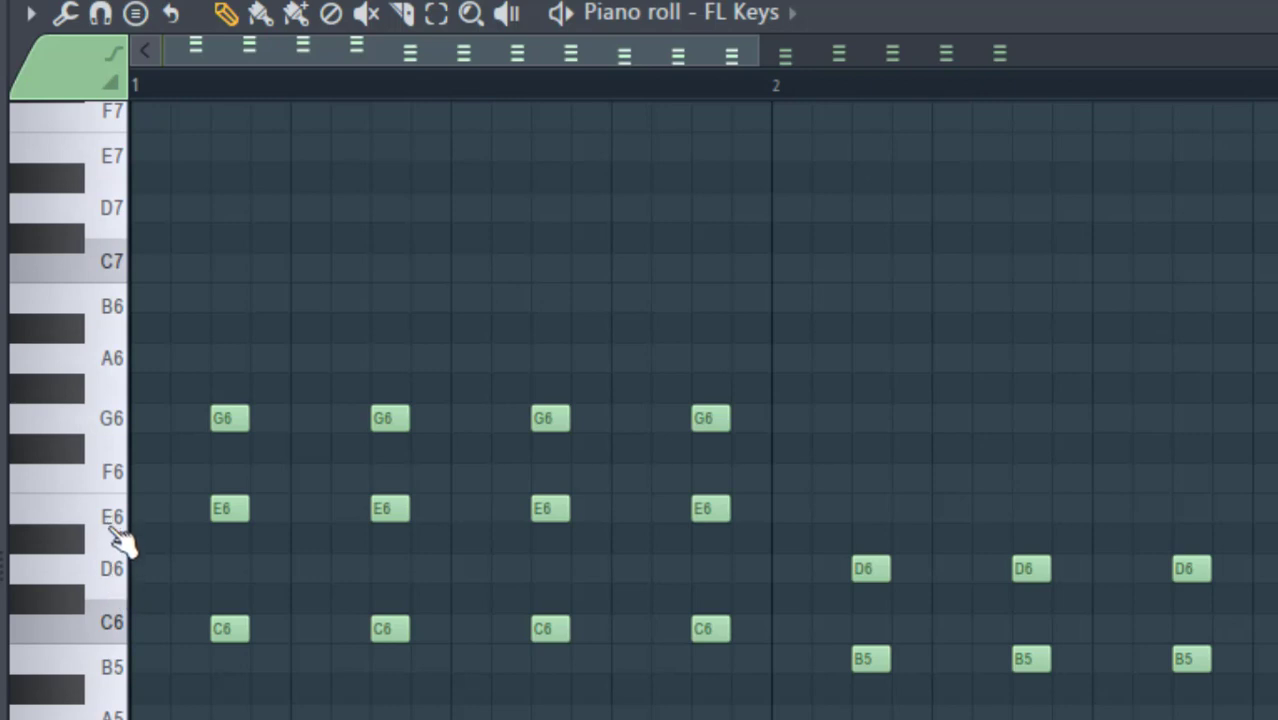
click(80, 600)
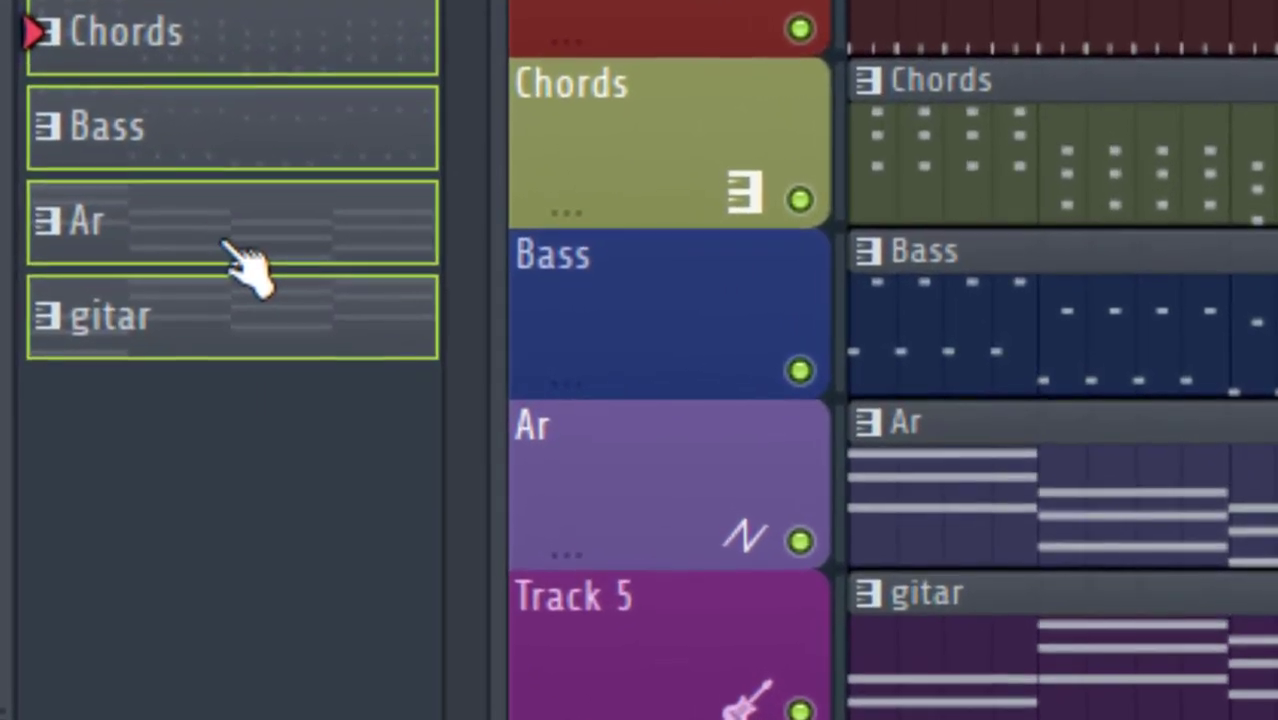
Transpose the selected Chords, Bass, Ar and gitar patterns up by 2 semitones.
right_click(130, 302)
click(355, 525)
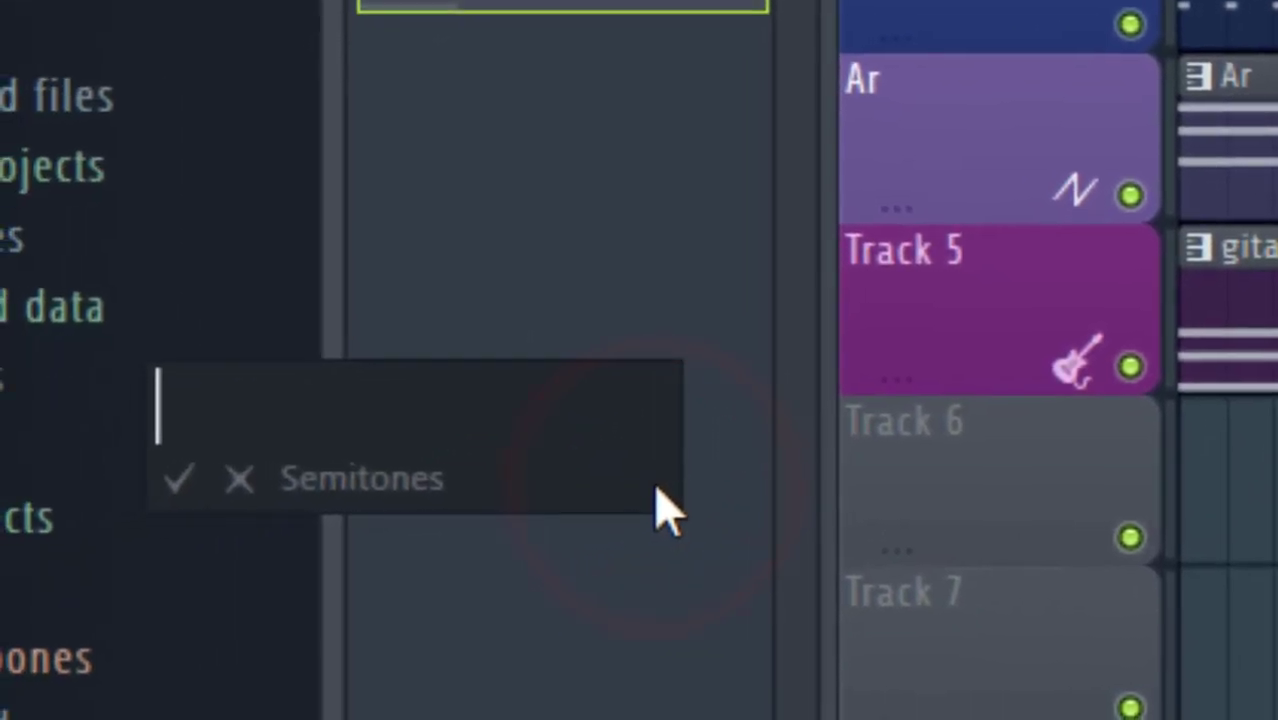
text(2)
key(Return)
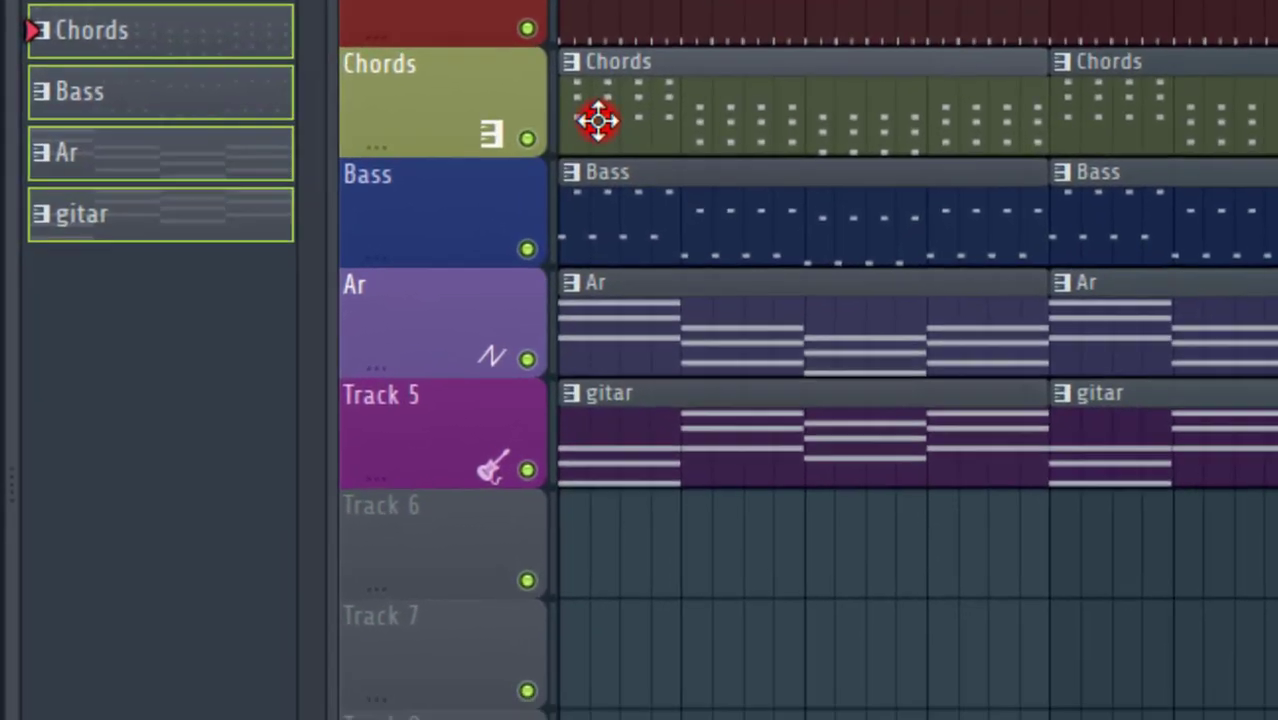
Check the transposed Chords pattern's notes and play back the arrangement from bar 1.
double_click(597, 120)
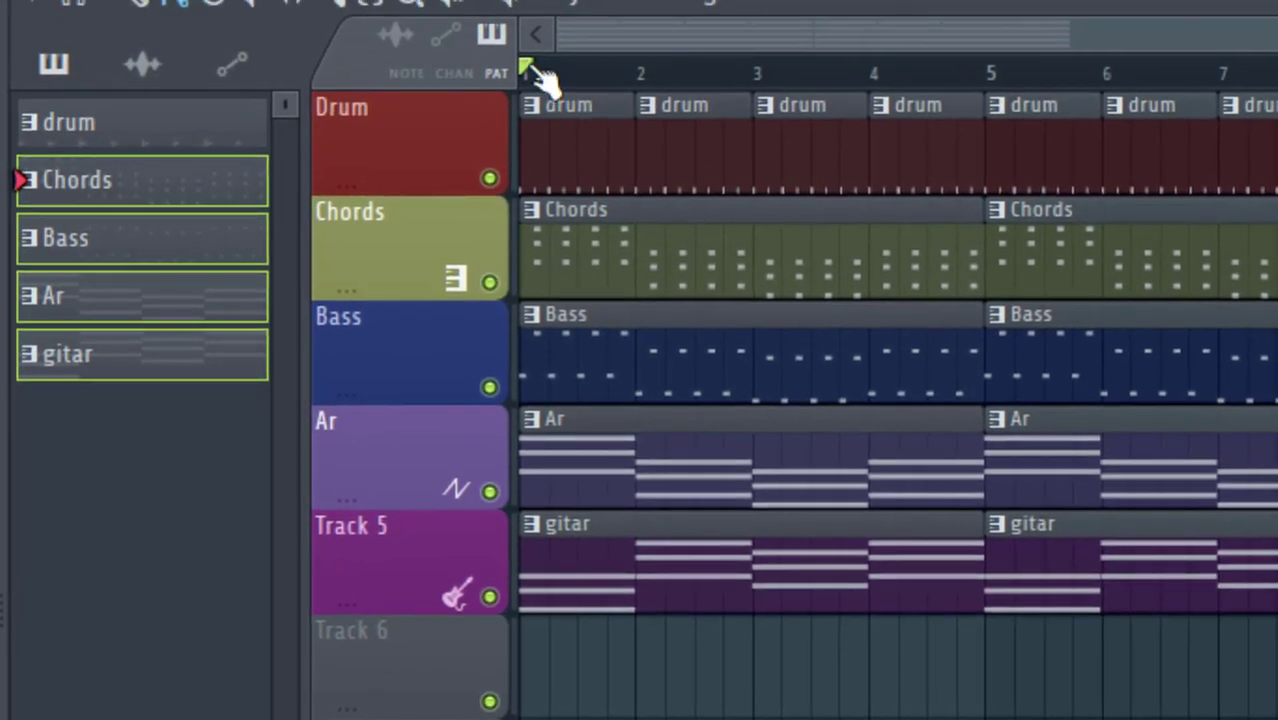
click(530, 68)
drag(592, 66, 522, 72)
key(space)
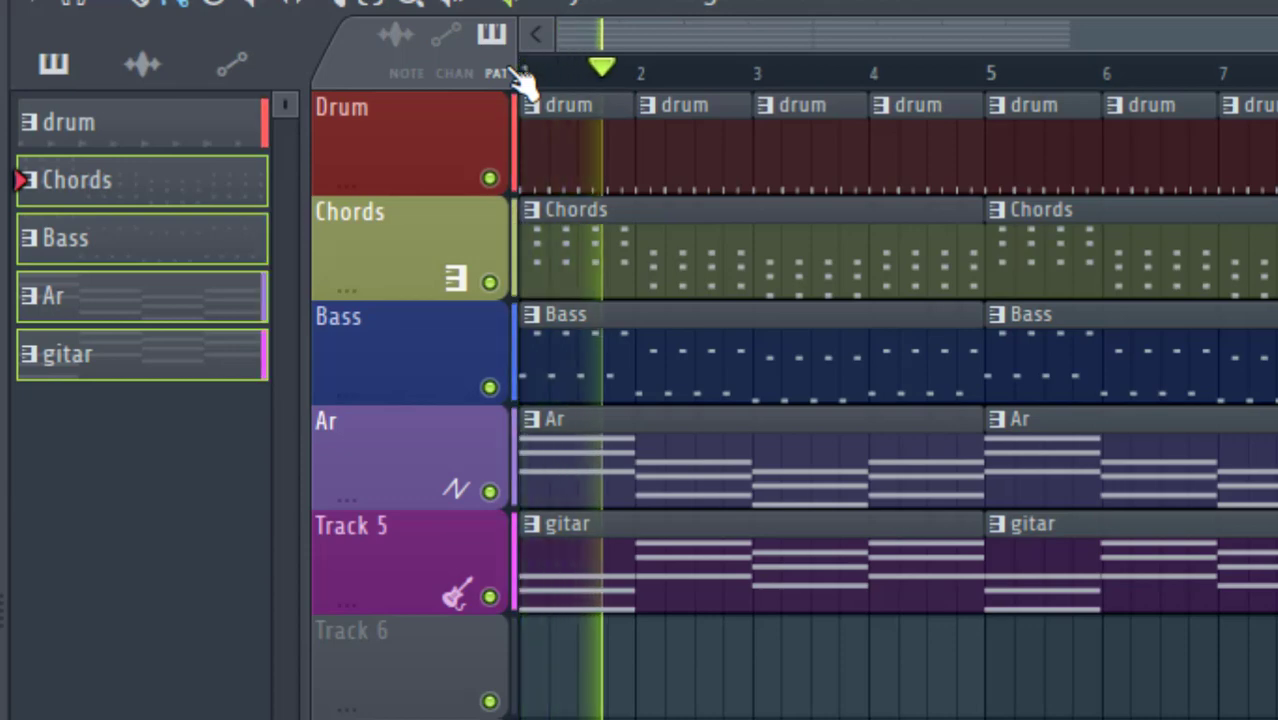
key(space)
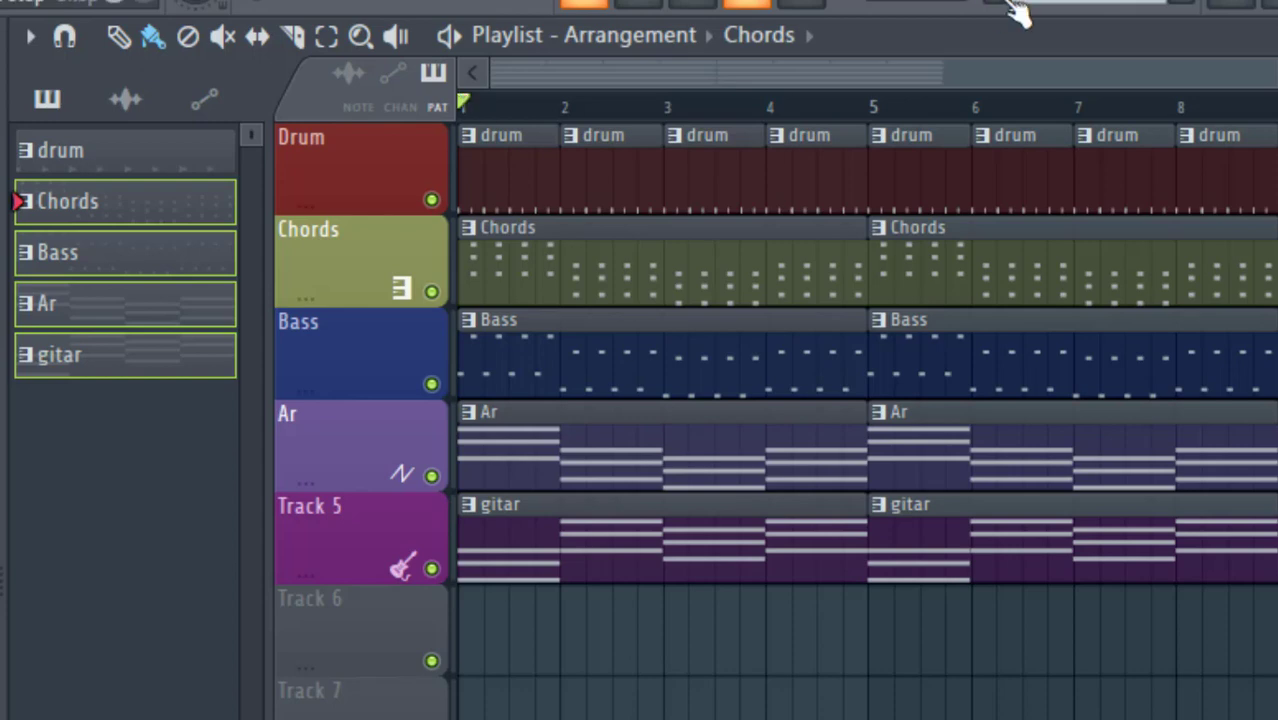
drag(1266, 66, 1021, 99)
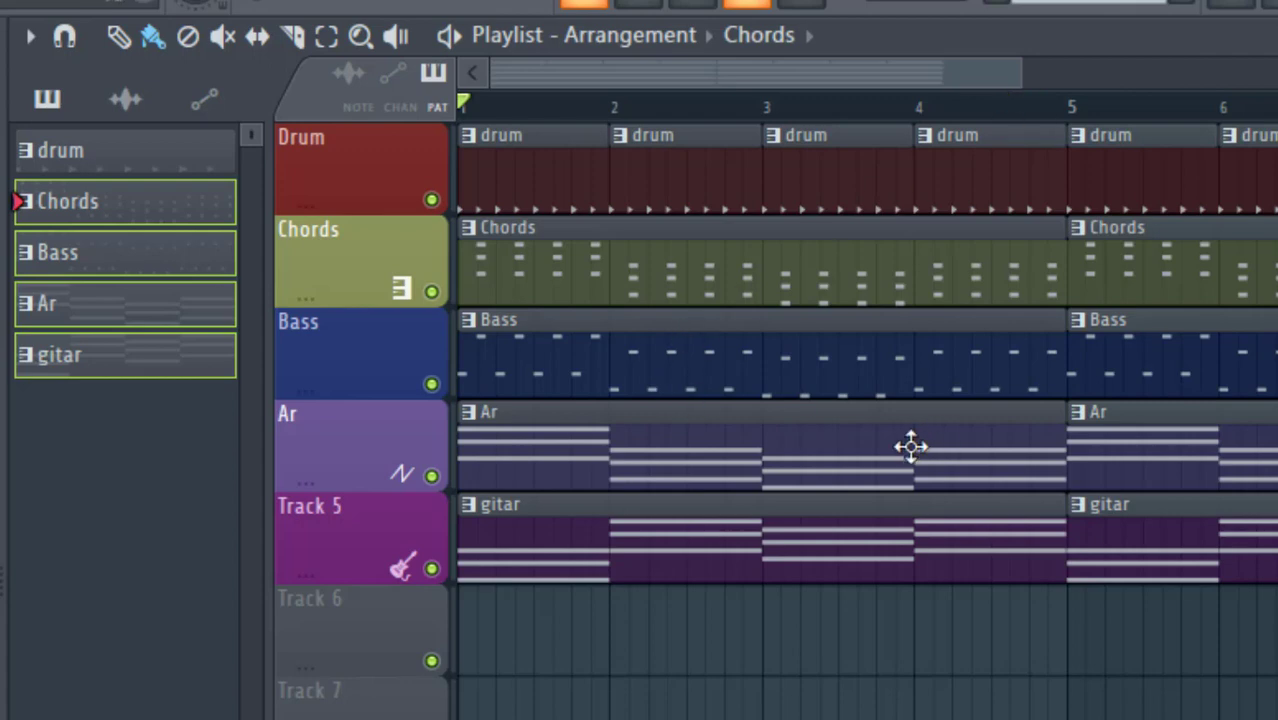
drag(1012, 66, 1264, 65)
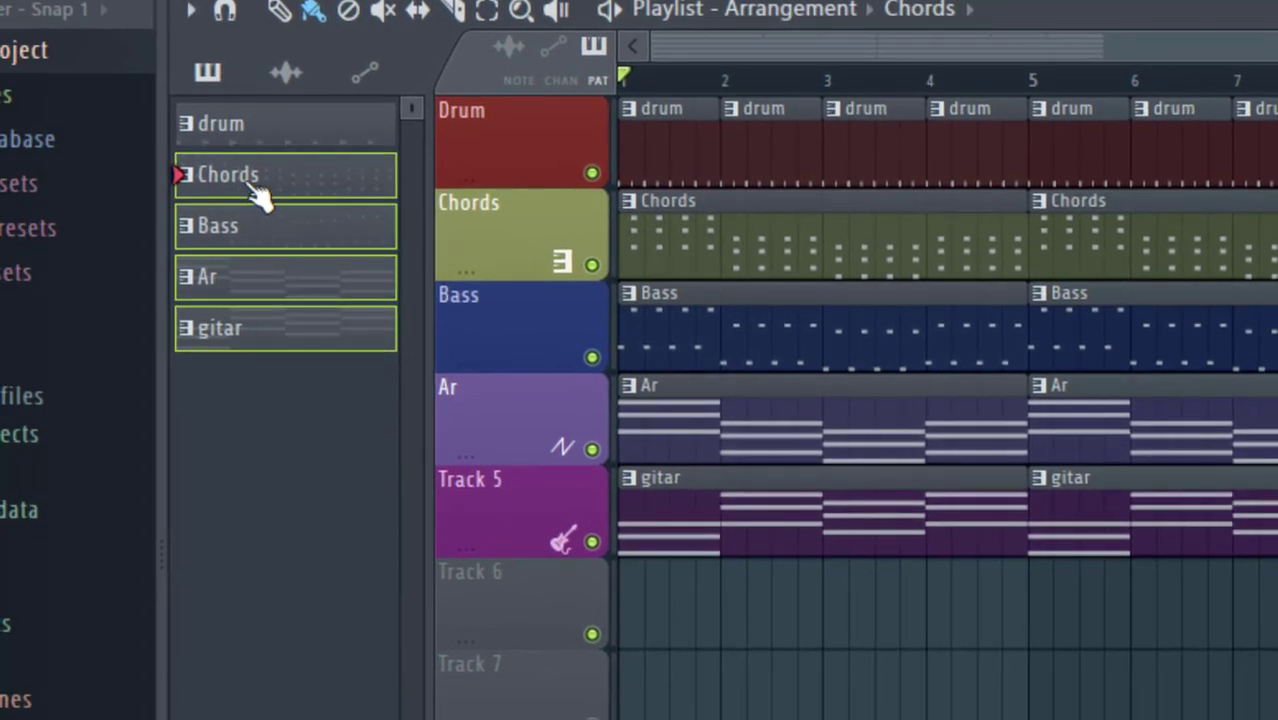
right_click(254, 188)
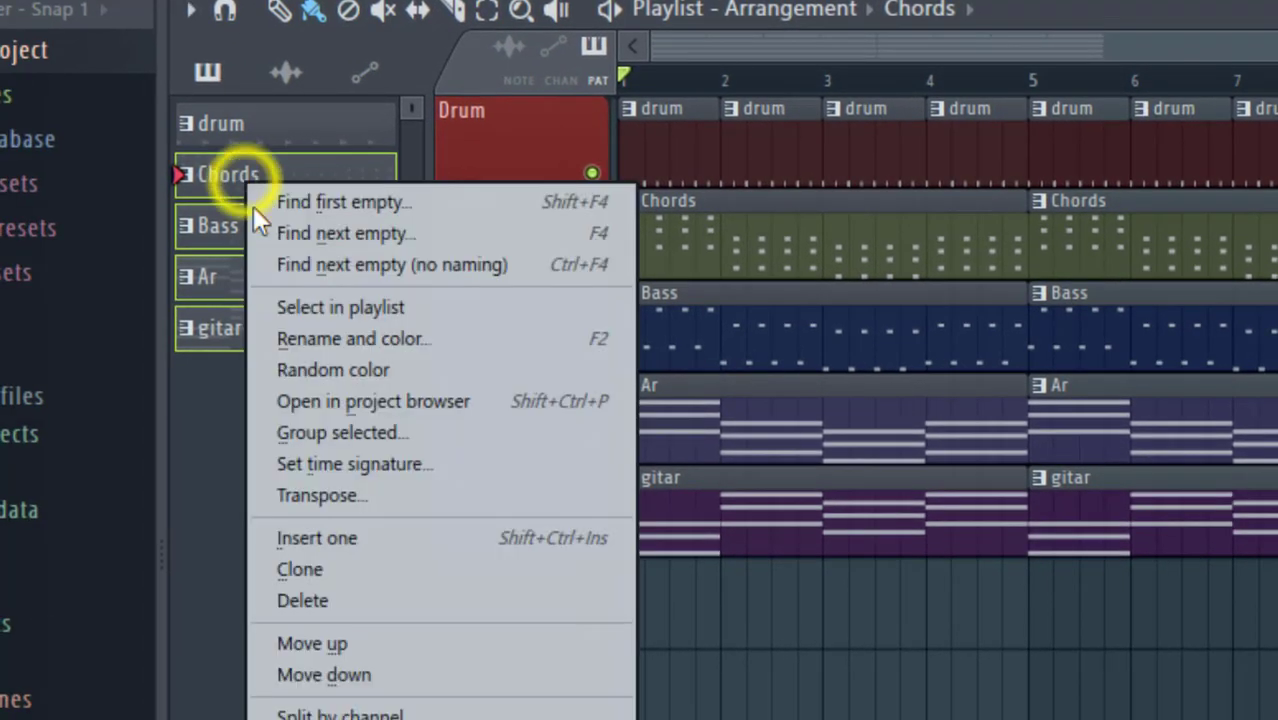
click(321, 496)
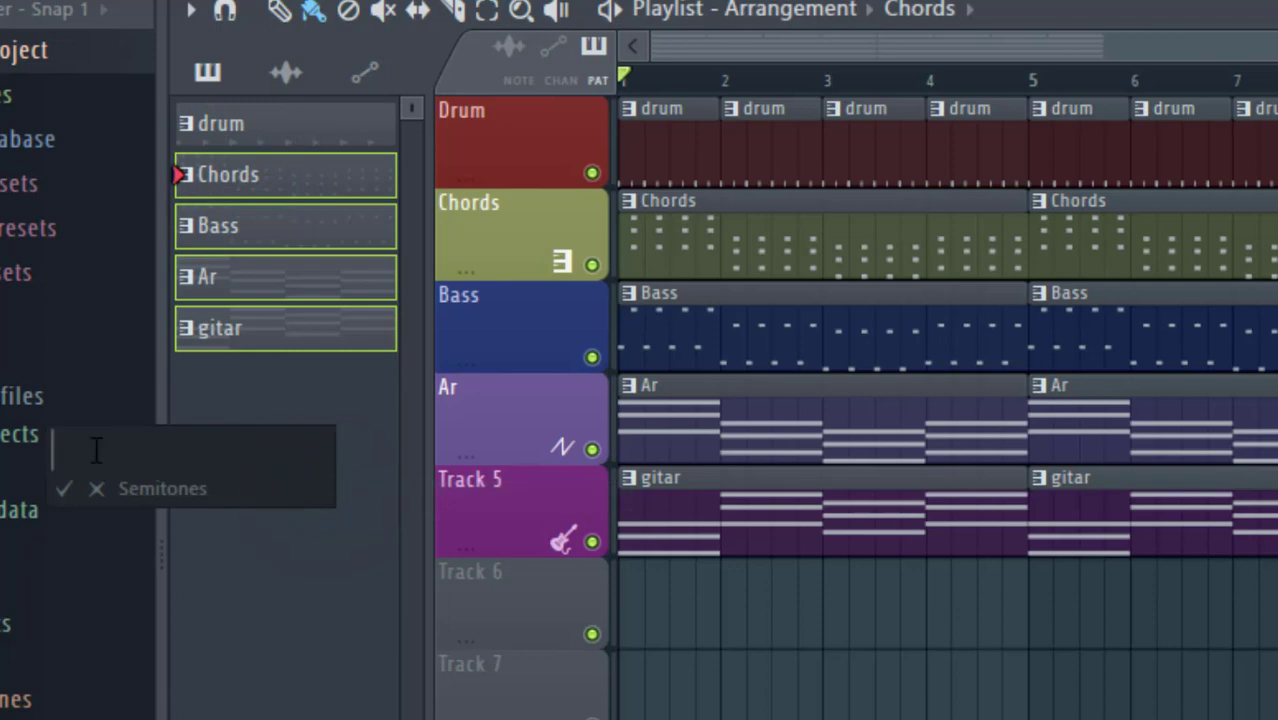
key(Return)
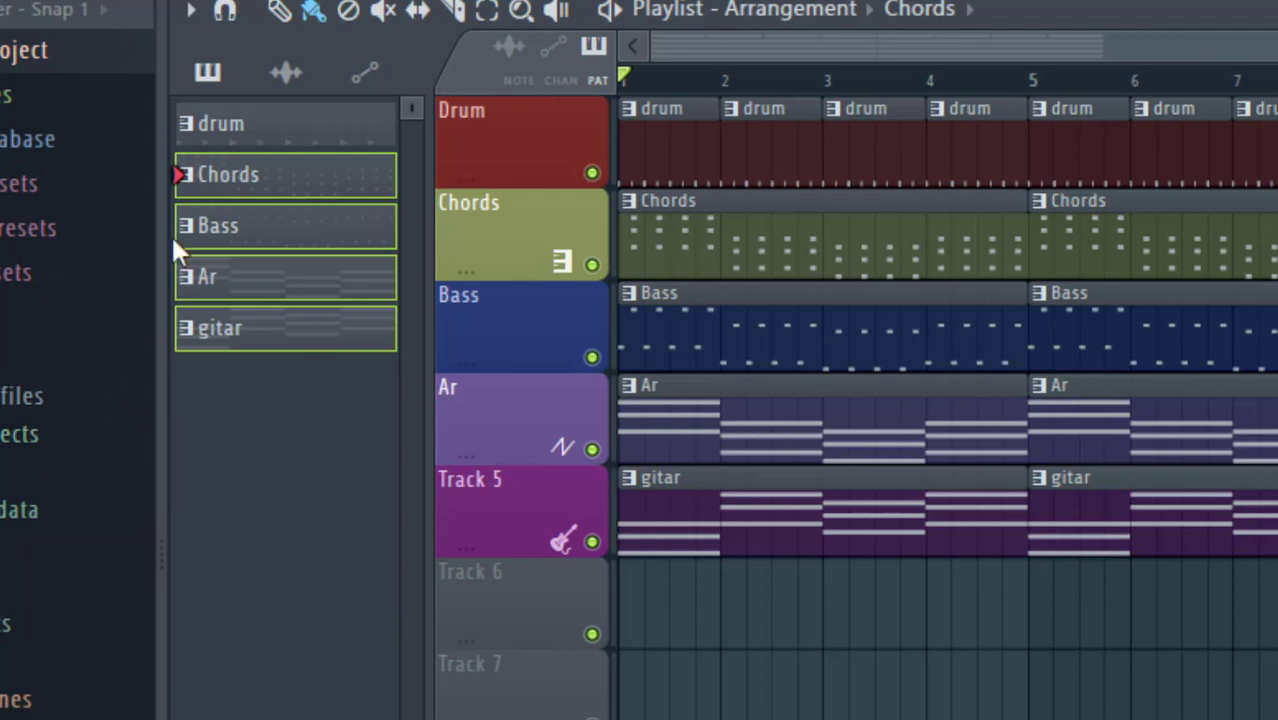
Examine the first Chords clip's notes in the piano roll, return to the playlist and stop the arrangement's playback.
double_click(640, 232)
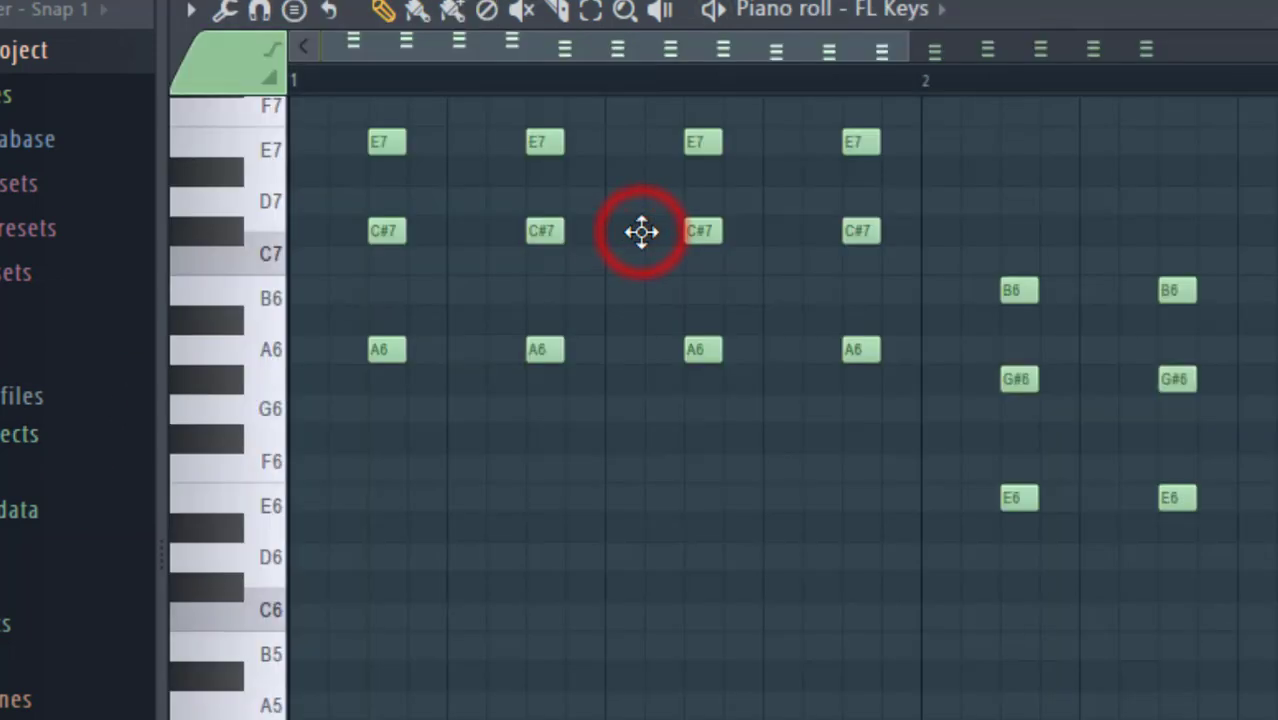
key(F5)
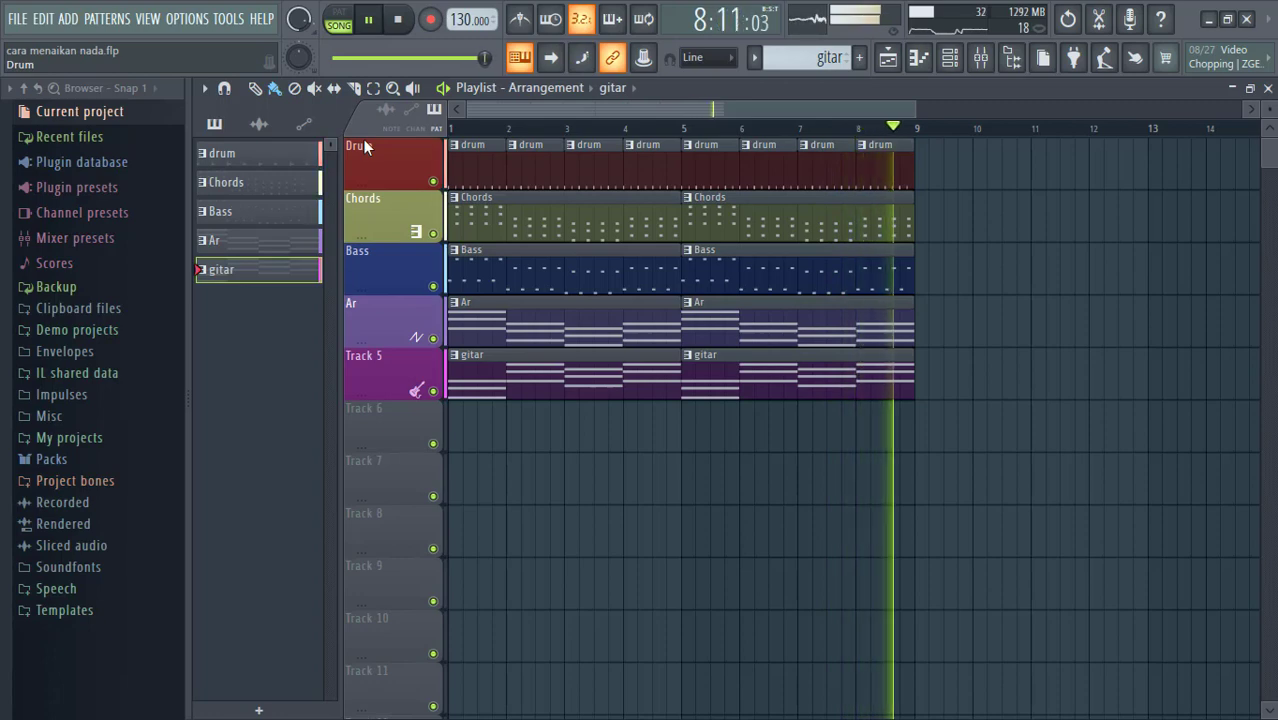
key(space)
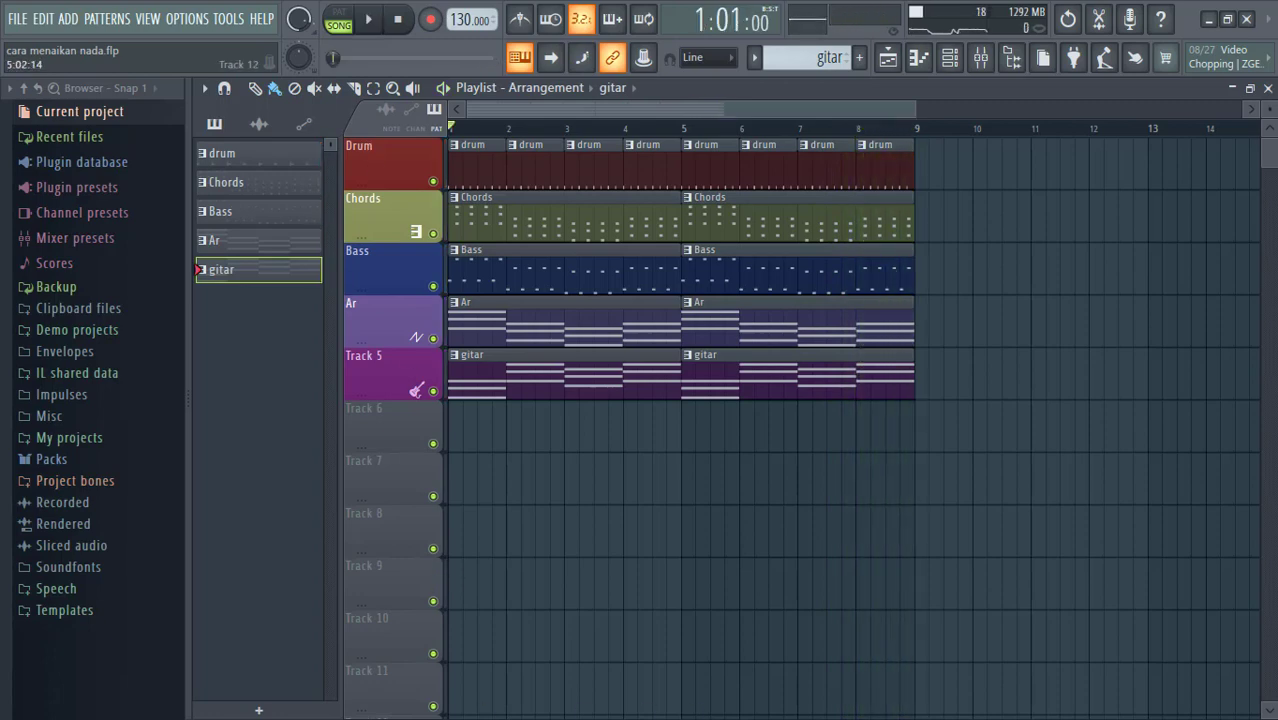
key(super)
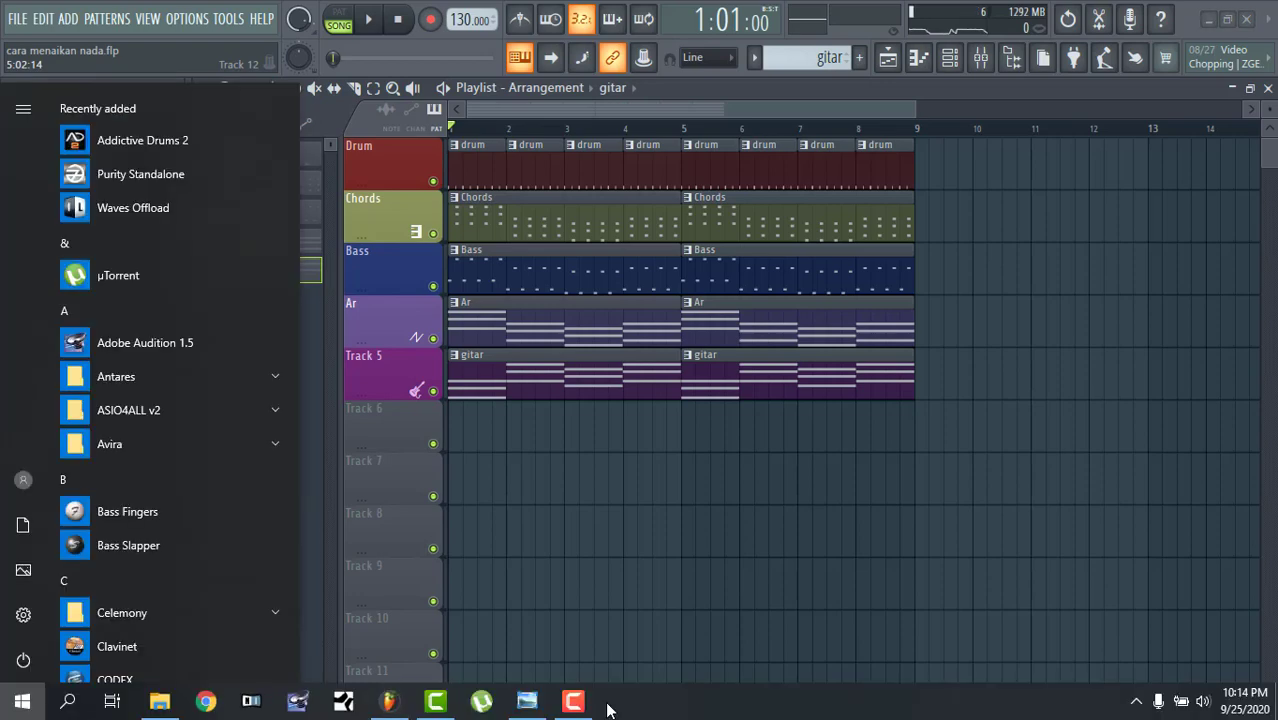